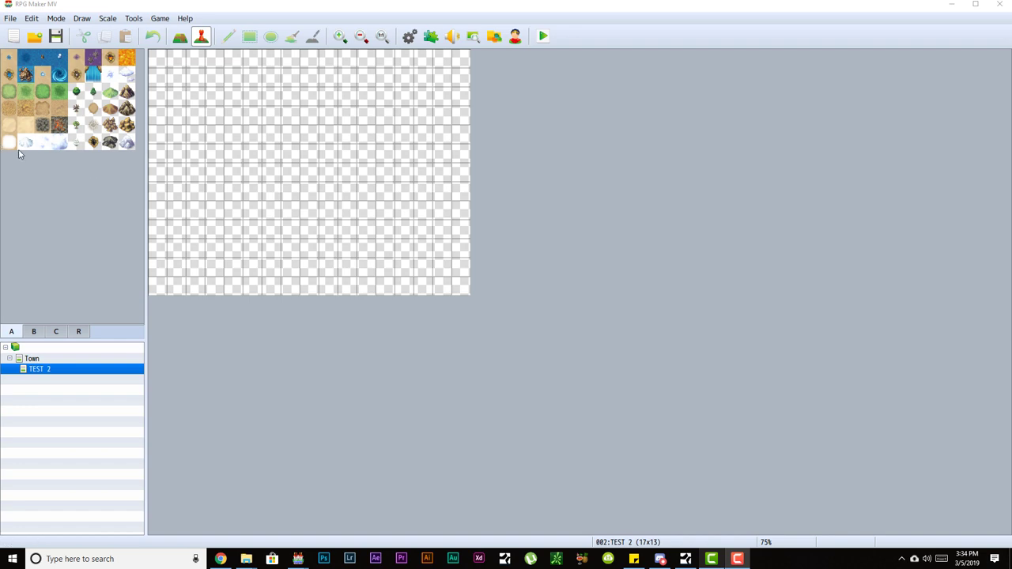
- Switch back and forth between the Town and TEST 2 maps in the map tree
{"action": "key", "text": "Up"}
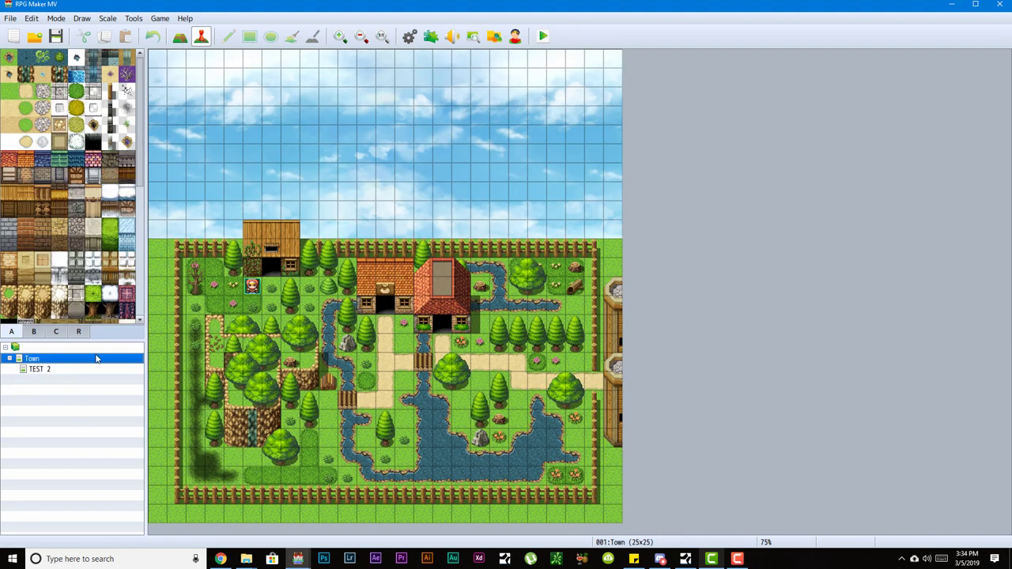
{"action": "left_click", "coordinate": [41, 369]}
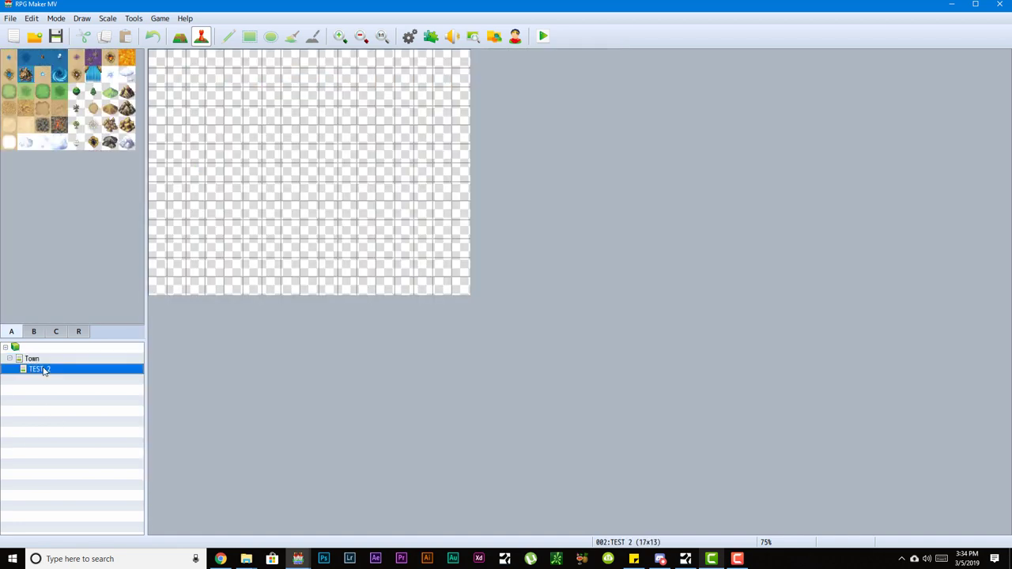
{"action": "key", "text": "Up"}
{"action": "key", "text": "Down"}
{"action": "left_click", "coordinate": [48, 358]}
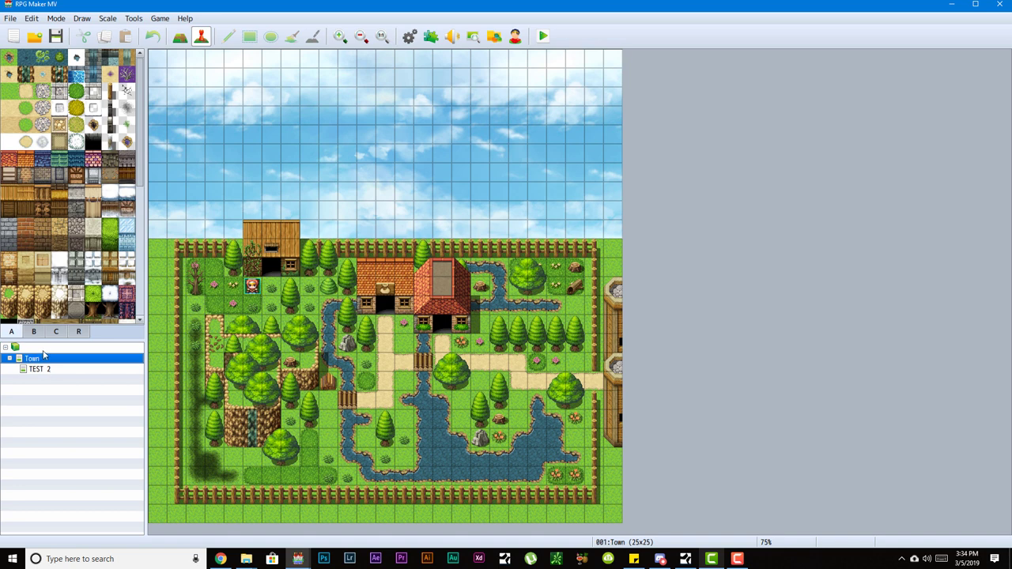
- Select the root project node to clear the map view, ending back on the project
{"action": "left_click", "coordinate": [43, 352]}
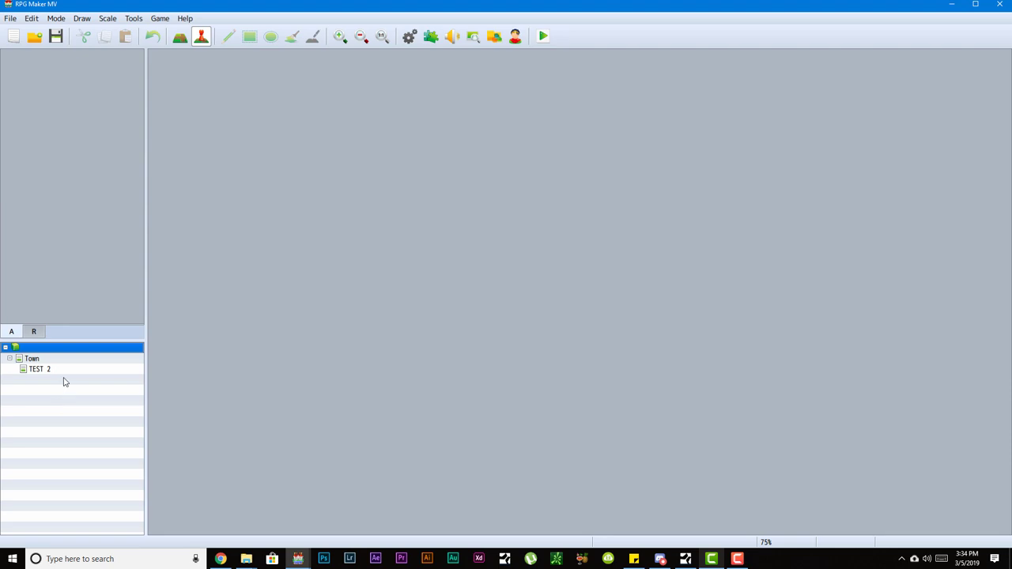
{"action": "key", "text": "Down"}
{"action": "key", "text": "Down"}
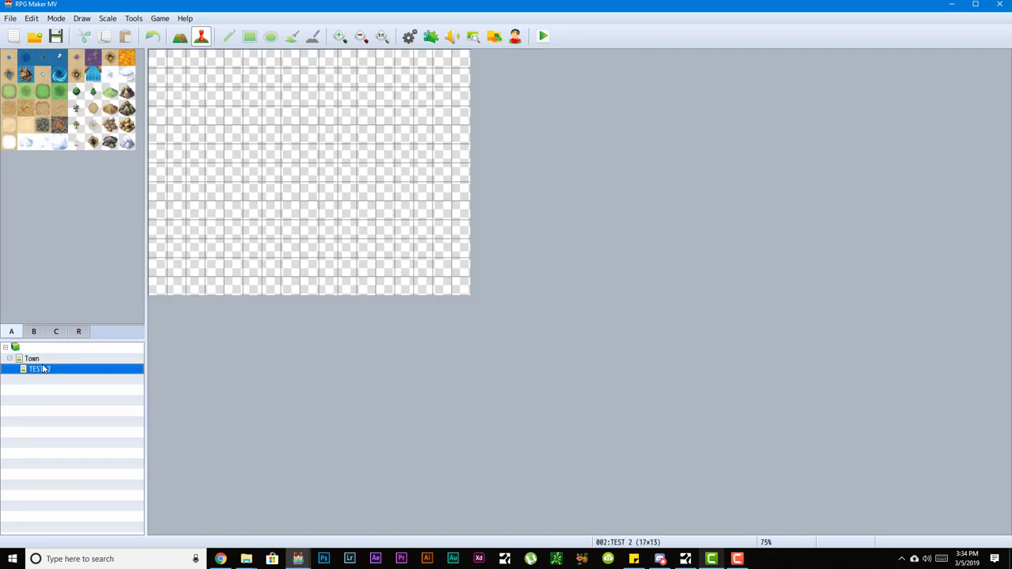
{"action": "key", "text": "Up"}
{"action": "key", "text": "Up"}
{"action": "key", "text": "Down"}
{"action": "key", "text": "Down"}
{"action": "key", "text": "Up"}
- Open the project's Load sample map list and preview Normal Town, Floating Temple, Oasis and Castle
{"action": "right_click", "coordinate": [38, 349]}
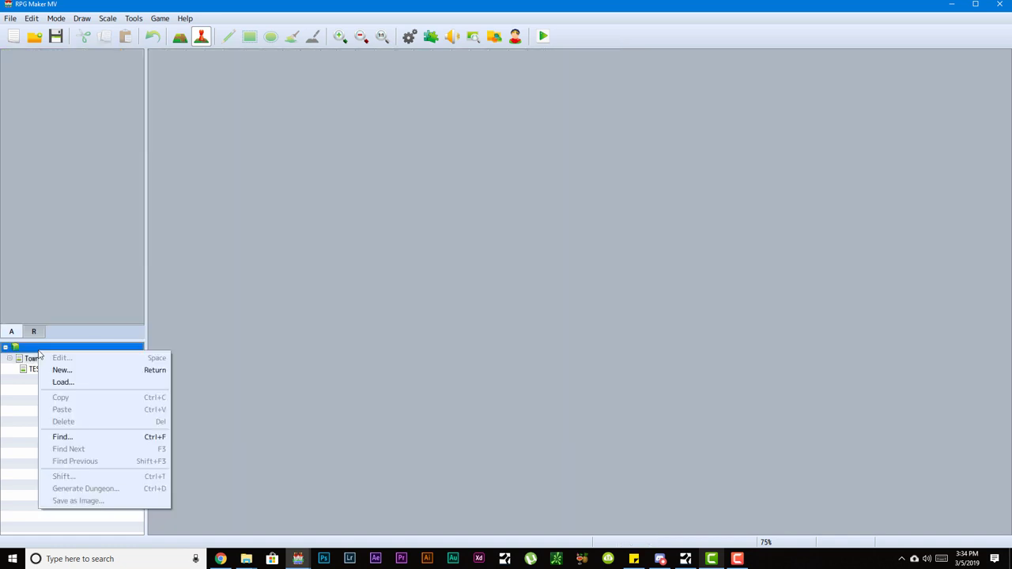
{"action": "left_click", "coordinate": [77, 384]}
{"action": "left_click", "coordinate": [379, 214]}
{"action": "left_click", "coordinate": [380, 255]}
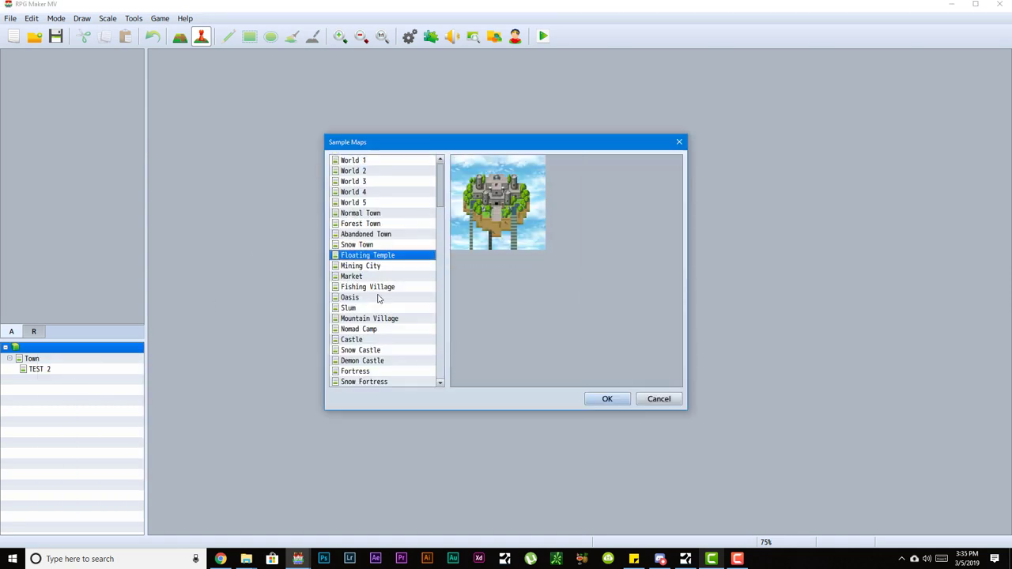
{"action": "left_click", "coordinate": [378, 298]}
{"action": "left_click", "coordinate": [385, 340]}
- Preview Ruins, Run-down House and Hotel 1F further down, then cancel without loading any
{"action": "scroll", "coordinate": [385, 342], "scroll_direction": "down", "scroll_amount": 2}
{"action": "left_click", "coordinate": [360, 353]}
{"action": "scroll", "coordinate": [352, 356], "scroll_direction": "down", "scroll_amount": 3}
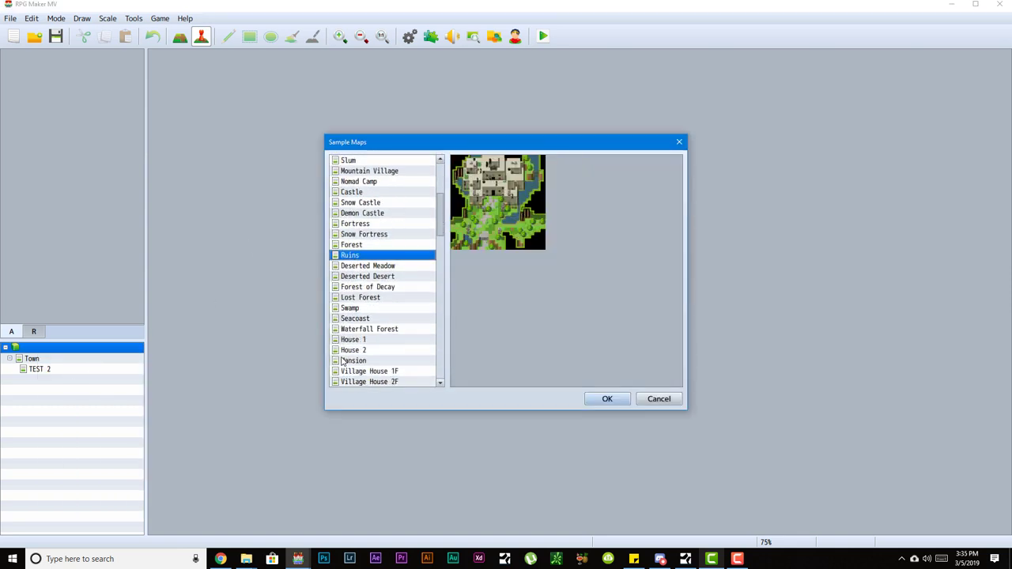
{"action": "scroll", "coordinate": [380, 348], "scroll_direction": "down", "scroll_amount": 10}
{"action": "left_click", "coordinate": [352, 371]}
{"action": "left_click", "coordinate": [365, 256]}
{"action": "left_click", "coordinate": [355, 192]}
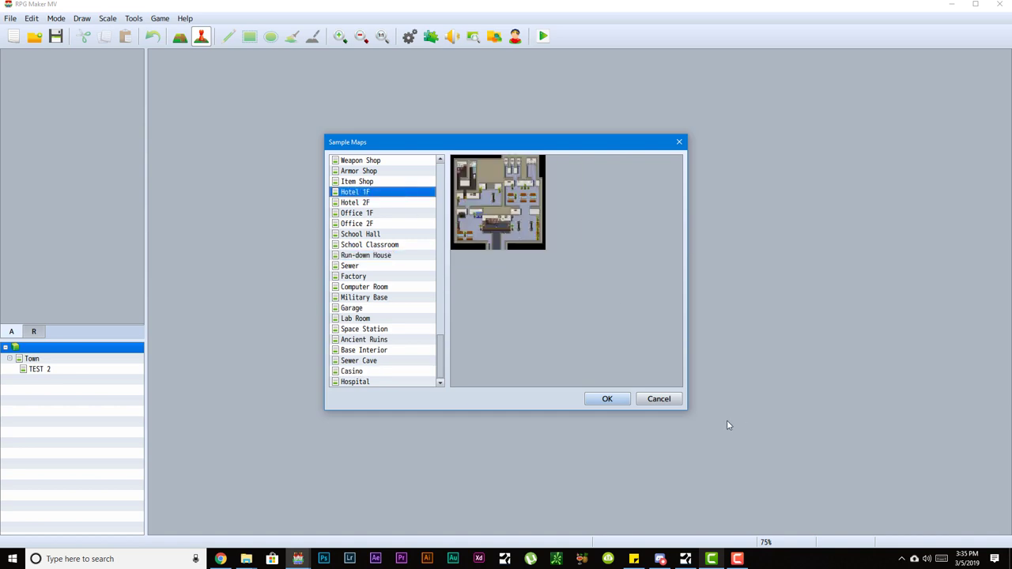
{"action": "left_click", "coordinate": [671, 401]}
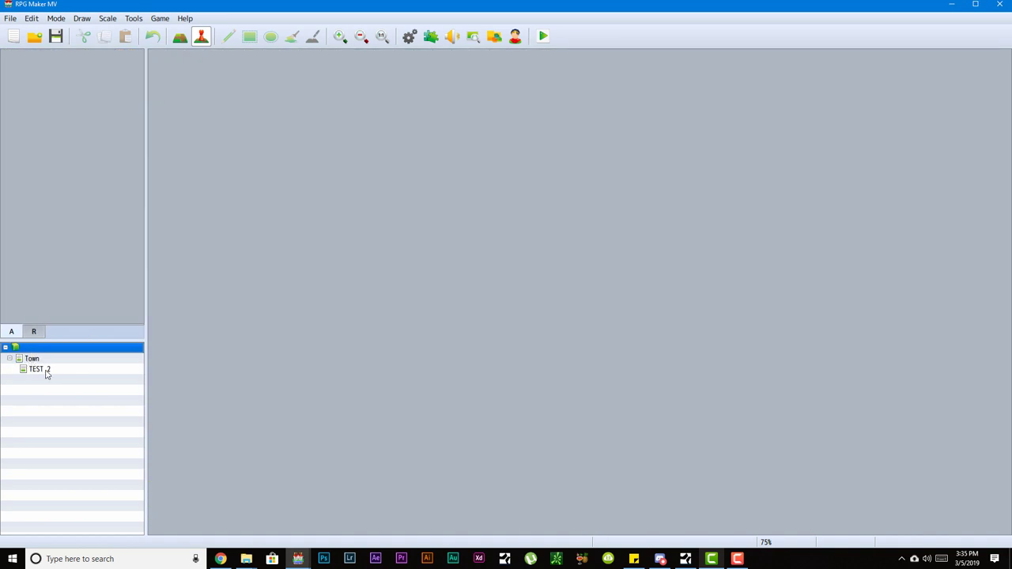
- Toggle between the TEST 2 and Town maps, ending on TEST 2
{"action": "left_click", "coordinate": [27, 369]}
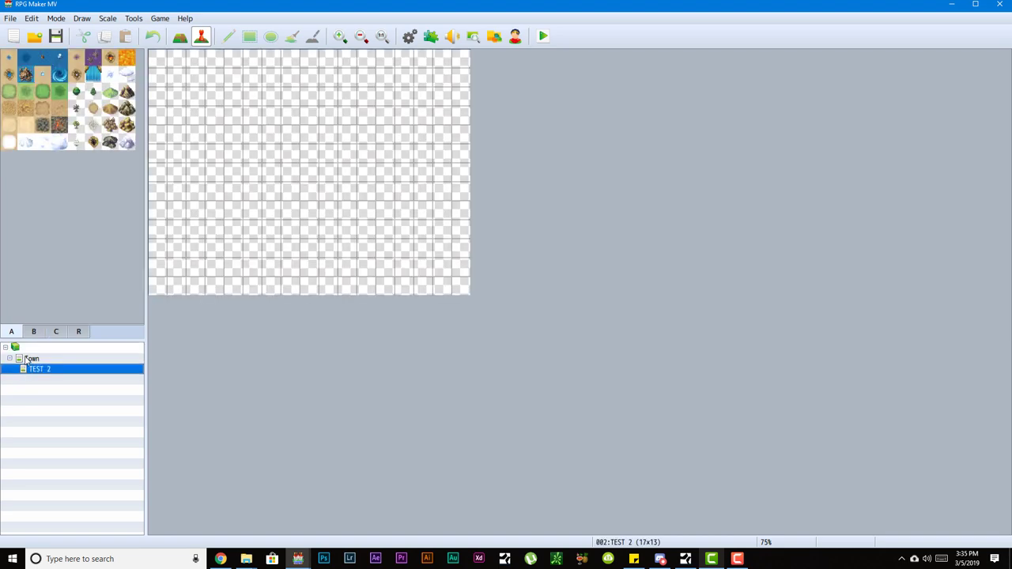
{"action": "left_click", "coordinate": [30, 359]}
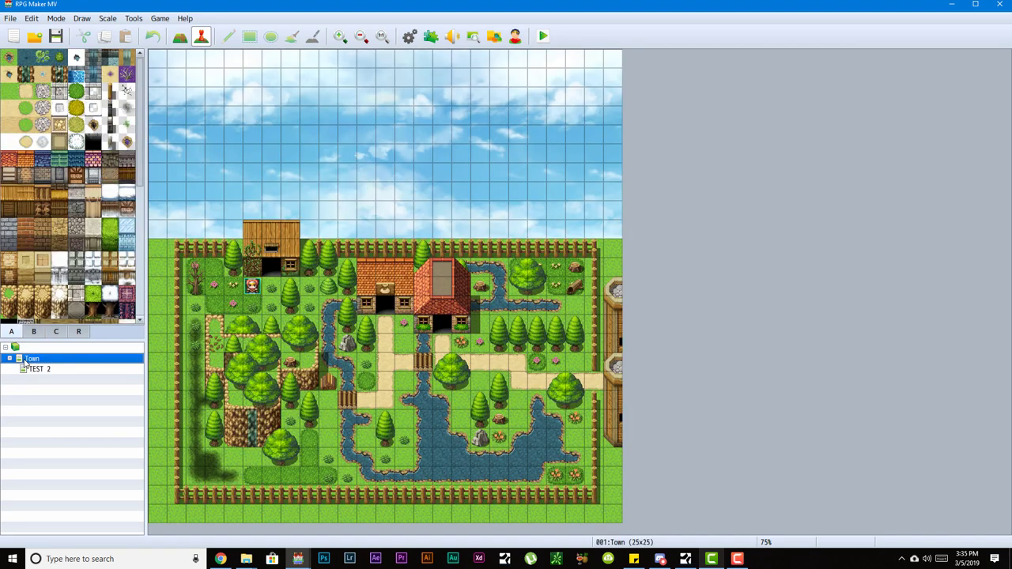
{"action": "left_click", "coordinate": [33, 370]}
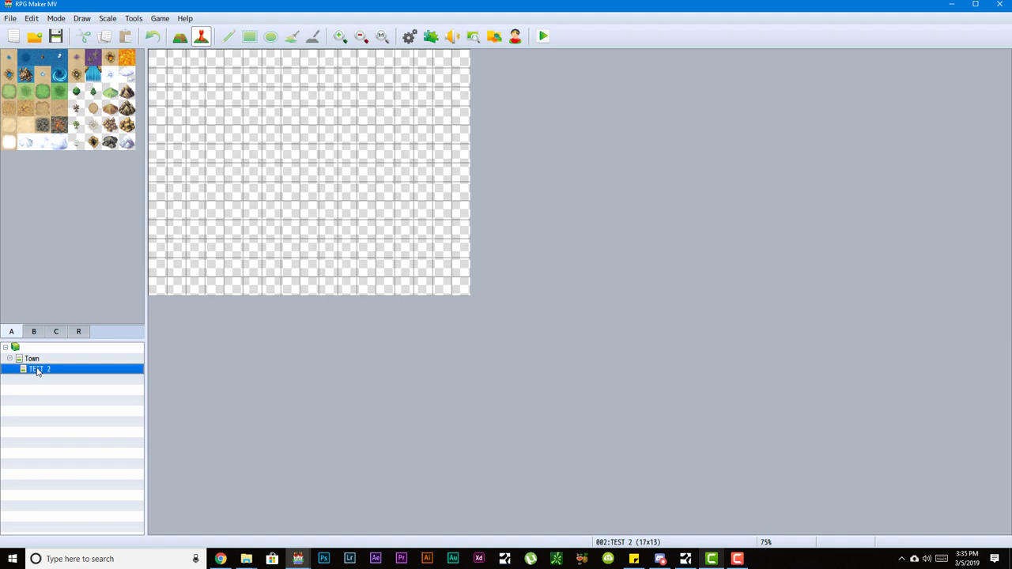
{"action": "left_click", "coordinate": [36, 359]}
{"action": "left_click", "coordinate": [43, 371]}
- Add a new 17x13 map, MAP003, under TEST 2 with default properties
{"action": "right_click", "coordinate": [44, 373]}
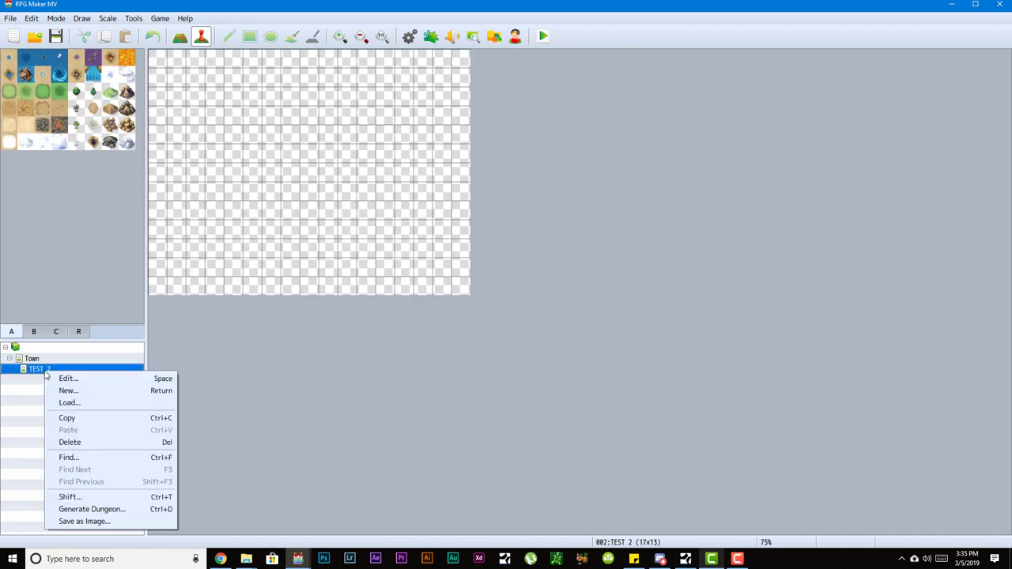
{"action": "left_click", "coordinate": [33, 377]}
{"action": "right_click", "coordinate": [35, 373]}
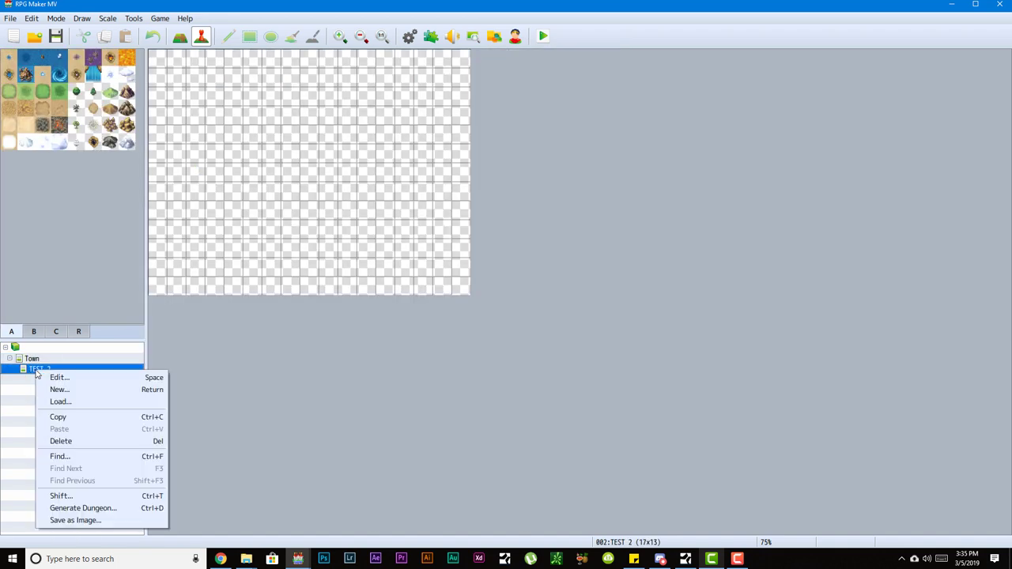
{"action": "left_click", "coordinate": [62, 388]}
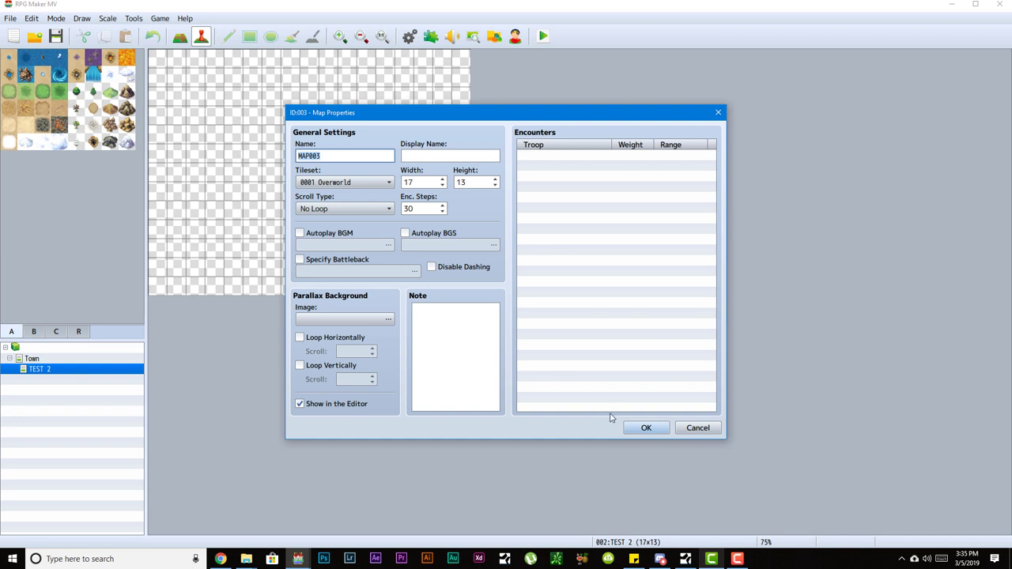
{"action": "left_click", "coordinate": [641, 430]}
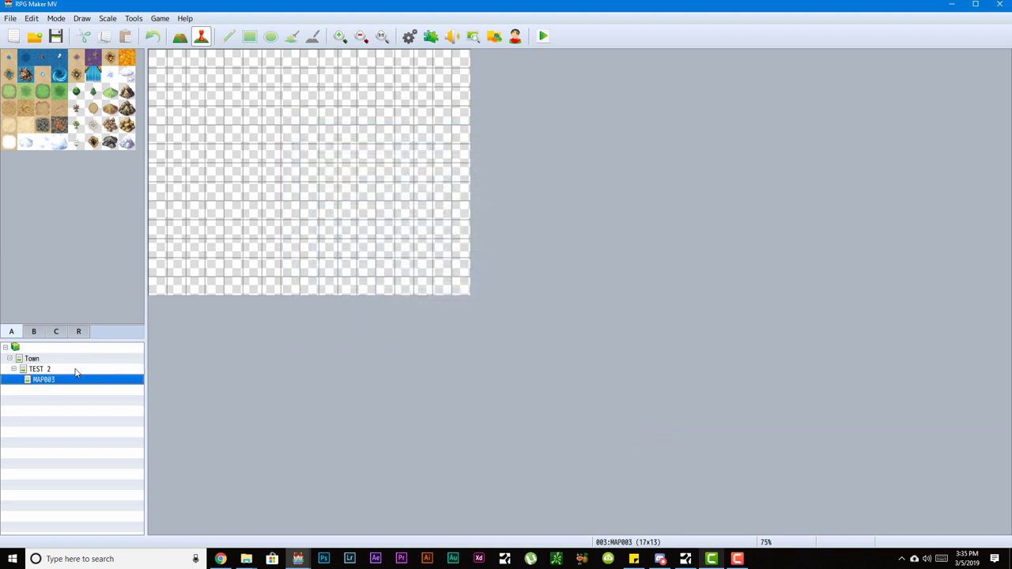
{"action": "left_click", "coordinate": [40, 369]}
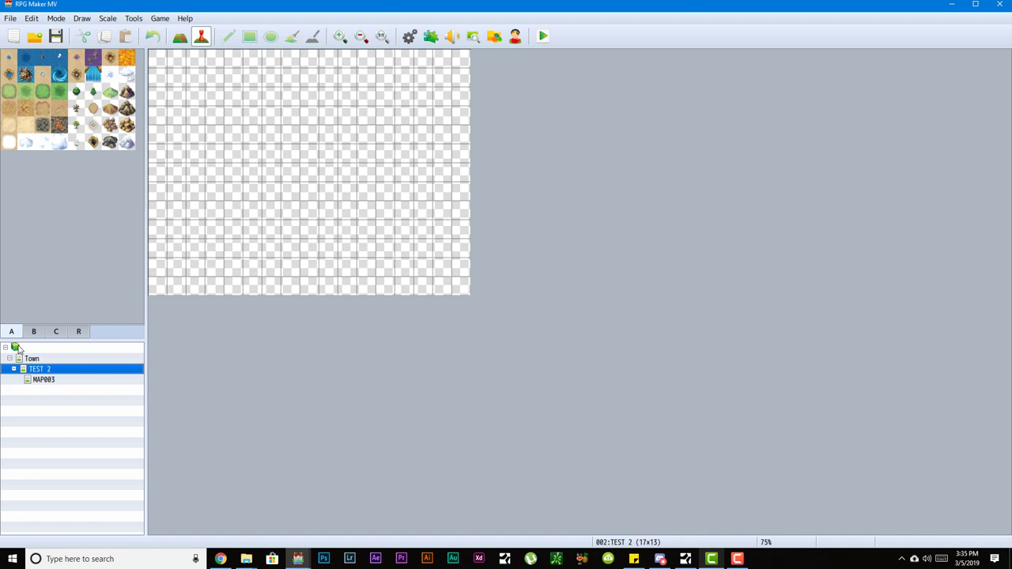
- Expand the project and add a new top-level map, MAP004, with default properties
{"action": "right_click", "coordinate": [16, 348]}
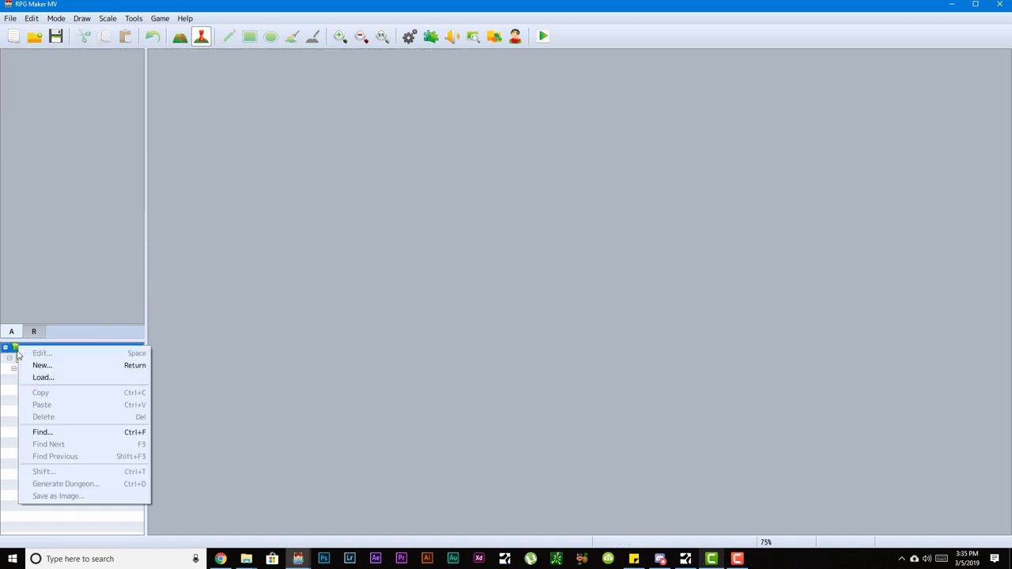
{"action": "left_click", "coordinate": [6, 348]}
{"action": "left_click", "coordinate": [5, 348]}
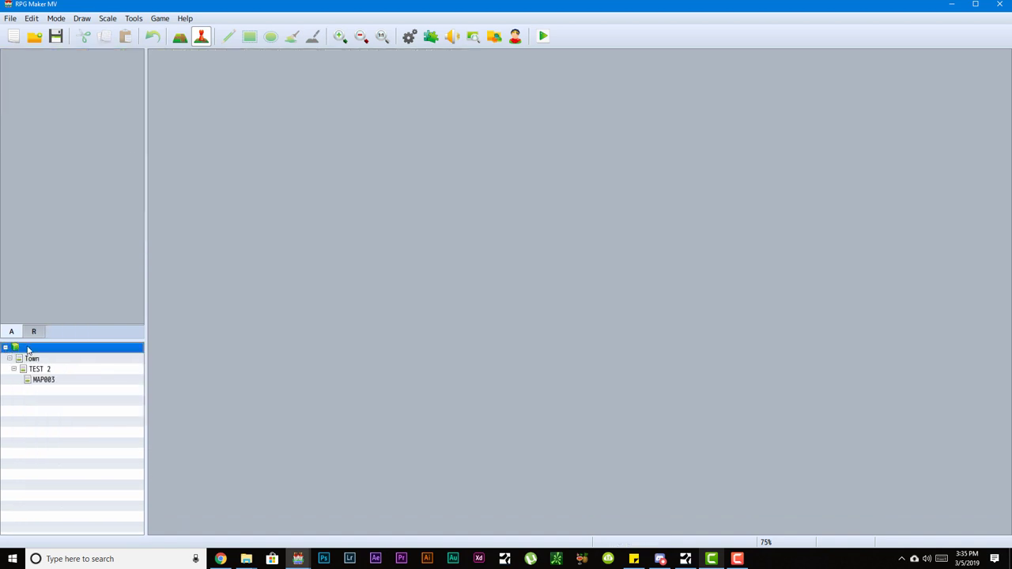
{"action": "right_click", "coordinate": [30, 348]}
{"action": "left_click", "coordinate": [63, 363]}
{"action": "left_click", "coordinate": [646, 427]}
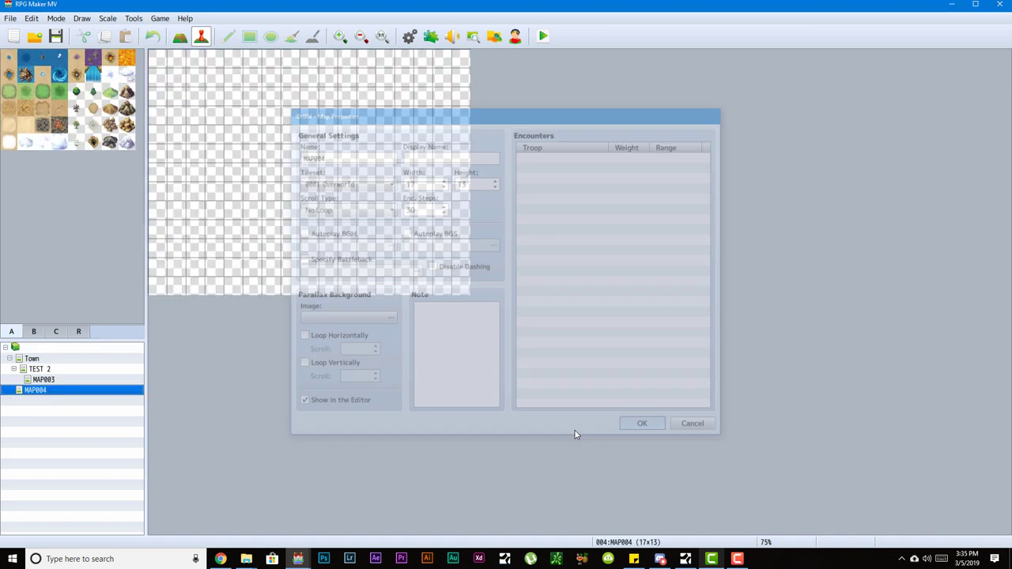
- Collapse and re-expand the project's map list, then select TEST 2
{"action": "left_click", "coordinate": [6, 348]}
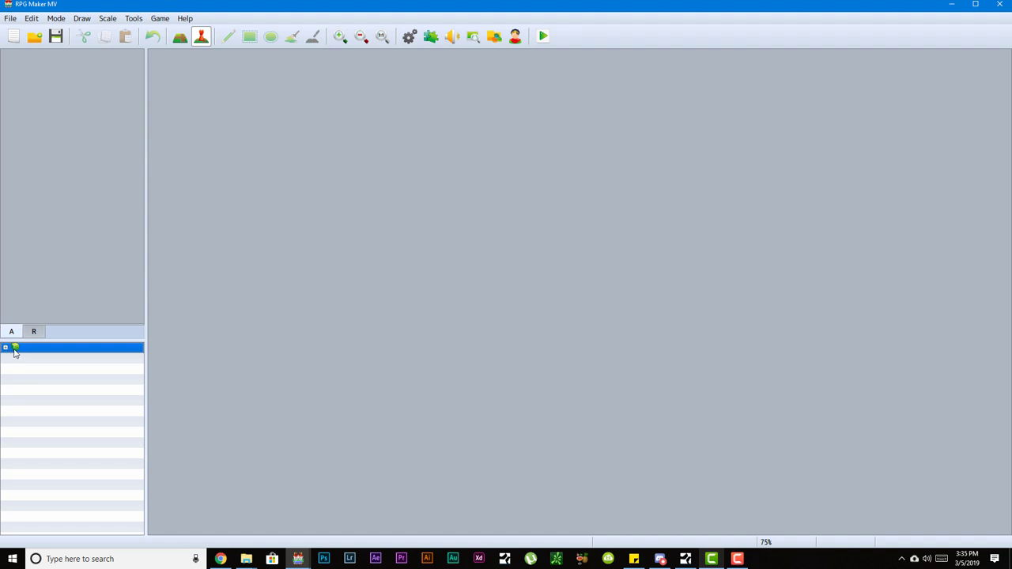
{"action": "left_click", "coordinate": [6, 348]}
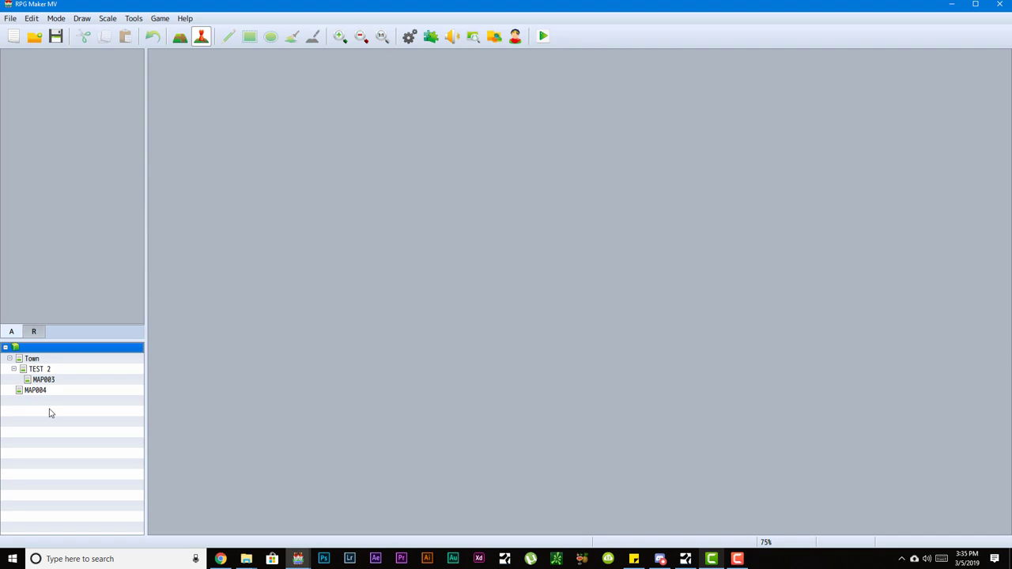
{"action": "left_click", "coordinate": [46, 369]}
- Delete MAP003 and then MAP004, confirming each deletion with Yes
{"action": "left_click", "coordinate": [44, 389]}
{"action": "left_click", "coordinate": [43, 380]}
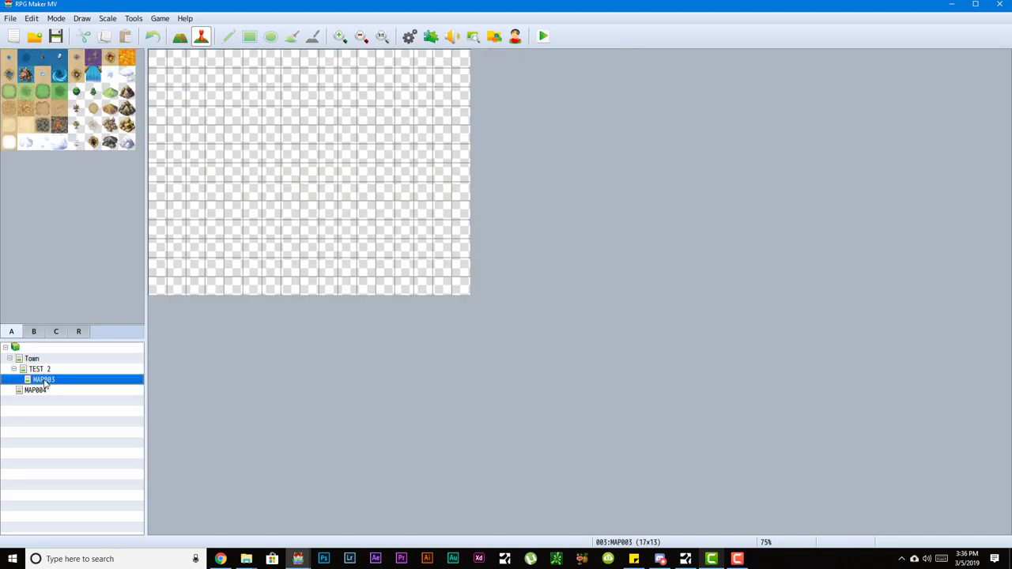
{"action": "key", "text": "Delete"}
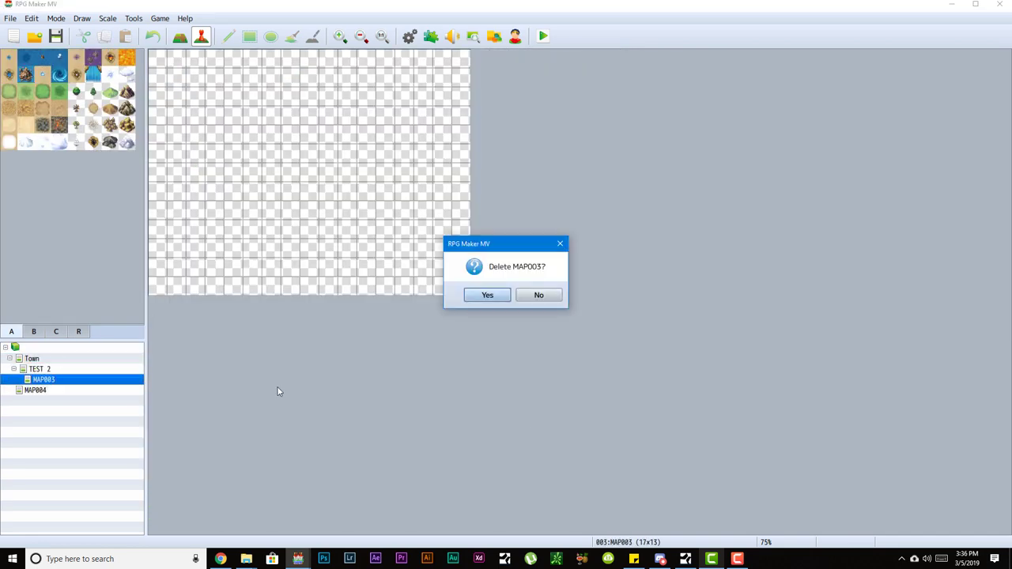
{"action": "left_click", "coordinate": [488, 294]}
{"action": "key", "text": "Delete"}
{"action": "left_click", "coordinate": [489, 296]}
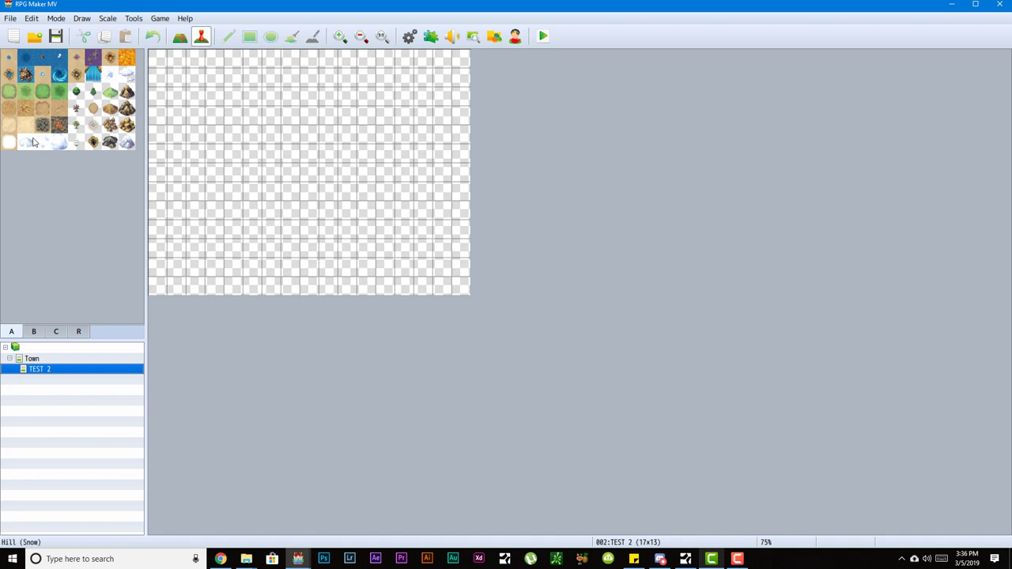
- View the Town map, move to TEST 2, switch to Event mode, and browse the menus
{"action": "left_click", "coordinate": [186, 38]}
{"action": "left_click", "coordinate": [33, 359]}
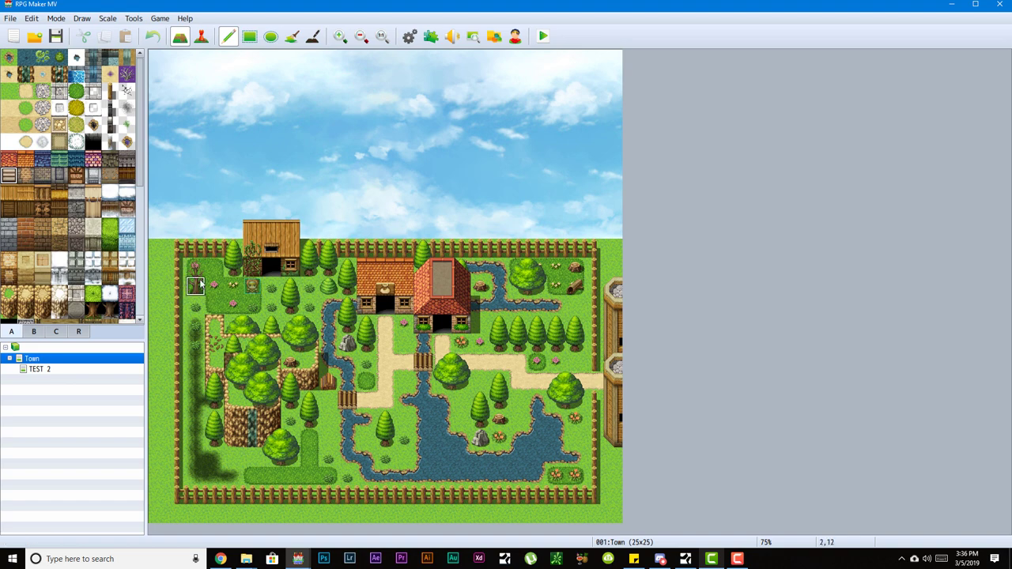
{"action": "key", "text": "Down"}
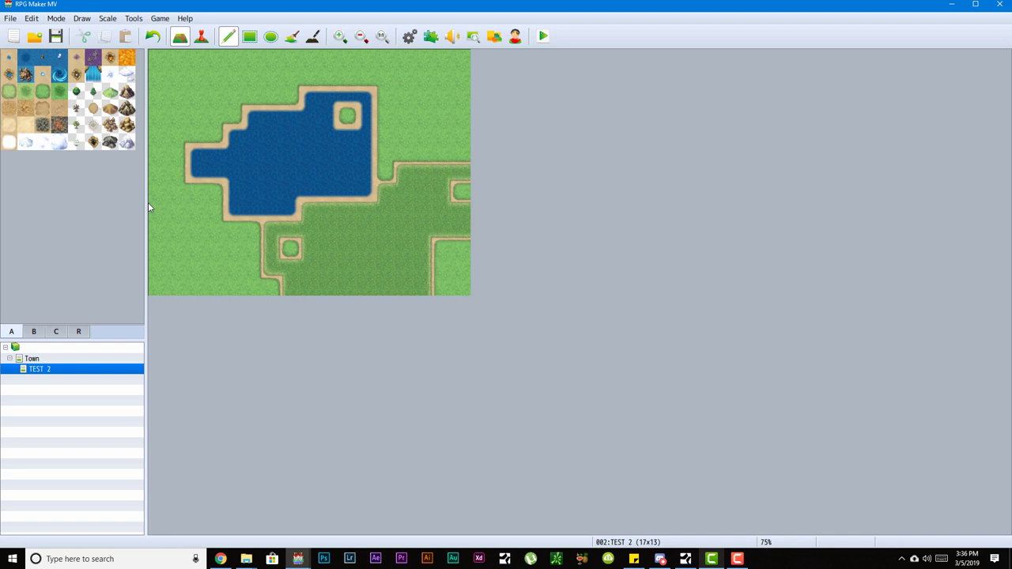
{"action": "left_click", "coordinate": [201, 36]}
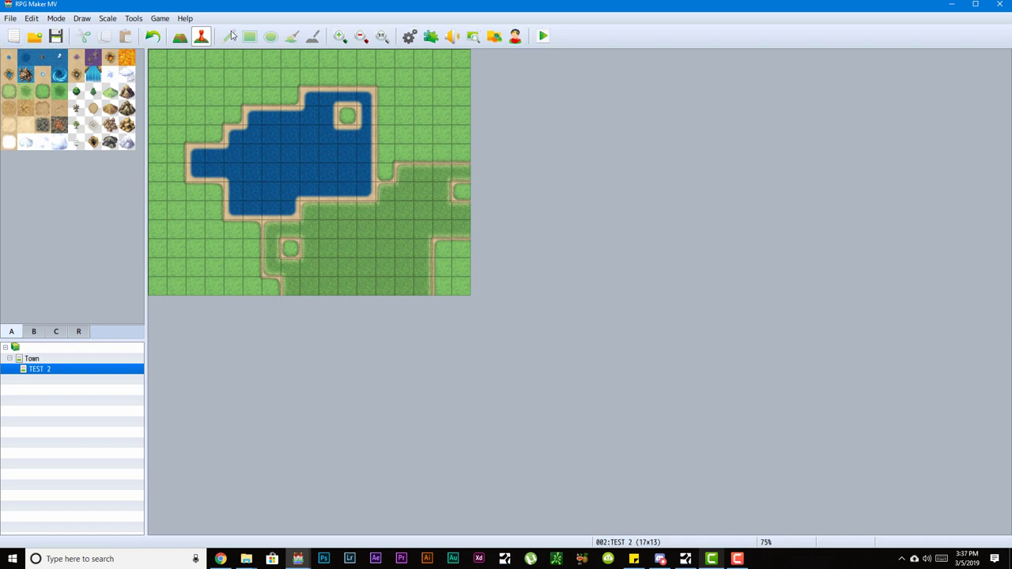
{"action": "left_click", "coordinate": [10, 18]}
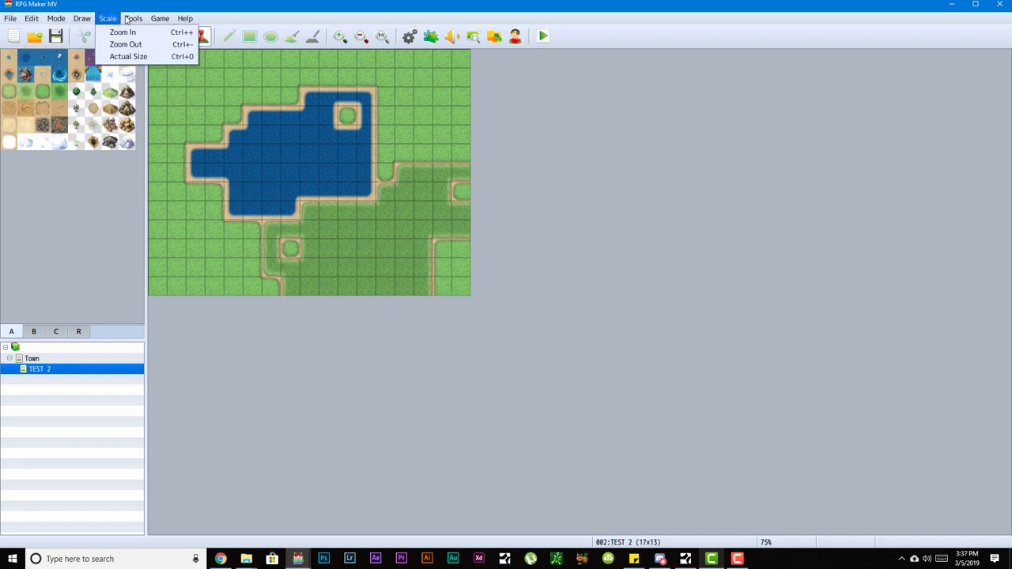
{"action": "left_click", "coordinate": [834, 358]}
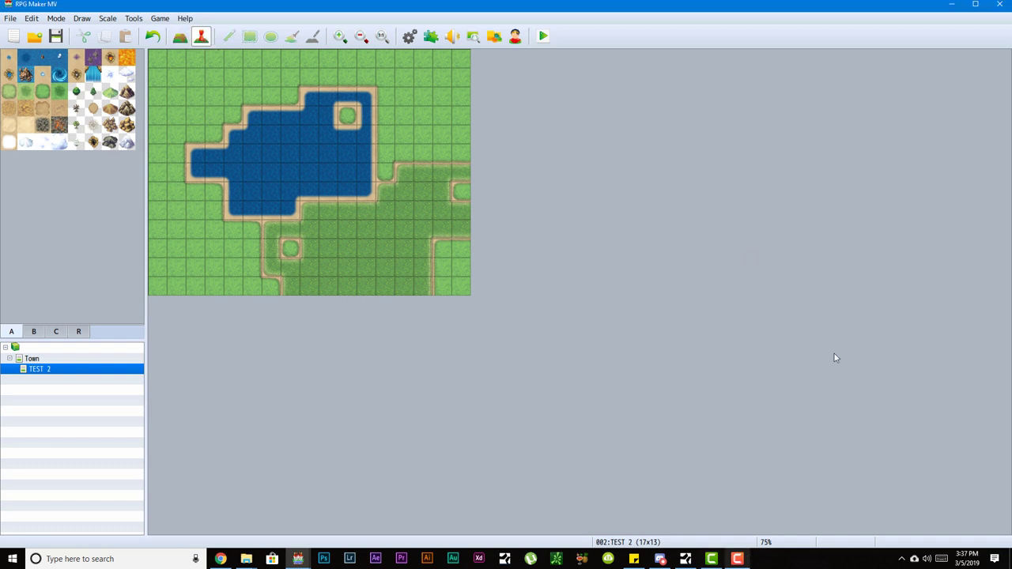
- Open the Database and drag its window aside to uncover the map
{"action": "left_click", "coordinate": [410, 38]}
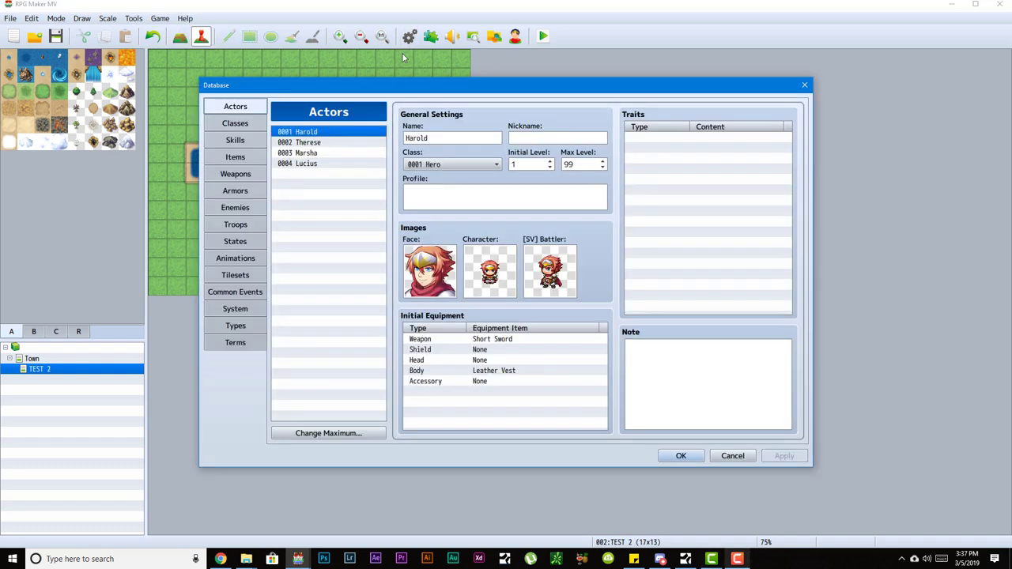
{"action": "left_click_drag", "start_coordinate": [343, 82], "coordinate": [447, 116]}
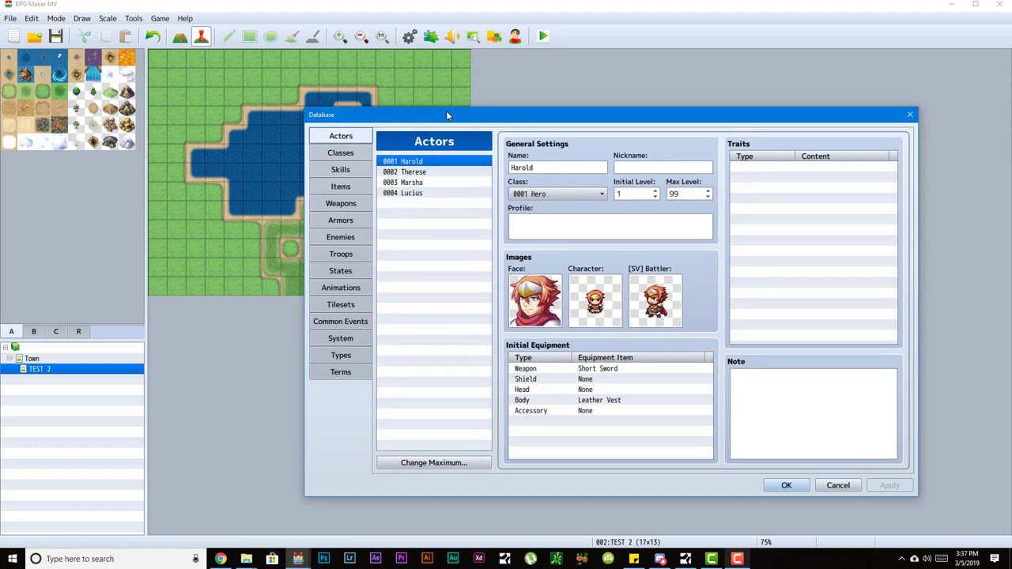
{"action": "left_click", "coordinate": [738, 559]}
{"action": "left_click", "coordinate": [897, 510]}
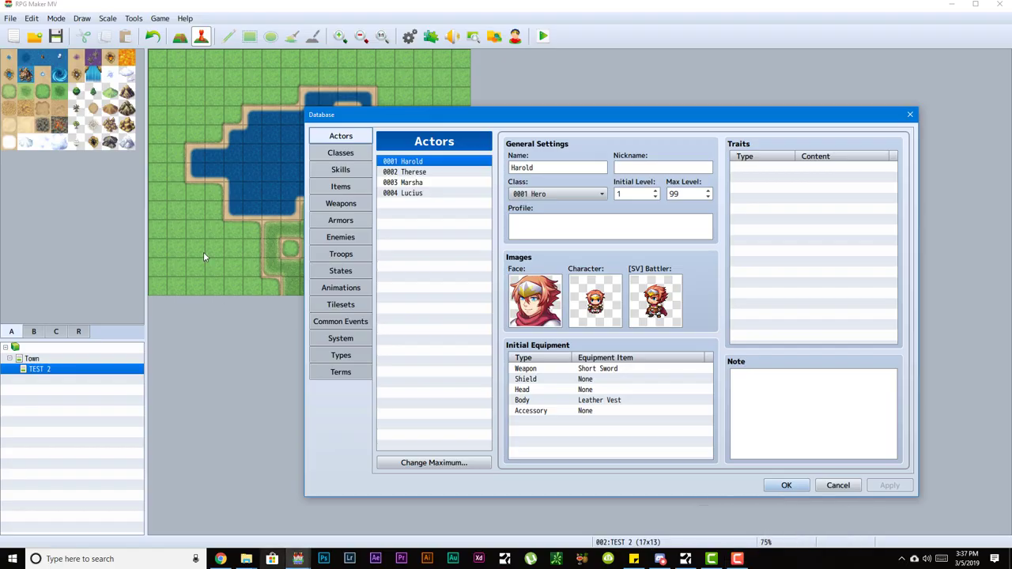
- Browse the Classes, Skills, Items and Actors pages, cancel the Database, and open the Plugin Manager
{"action": "left_click", "coordinate": [348, 153]}
{"action": "left_click", "coordinate": [350, 172]}
{"action": "left_click", "coordinate": [352, 190]}
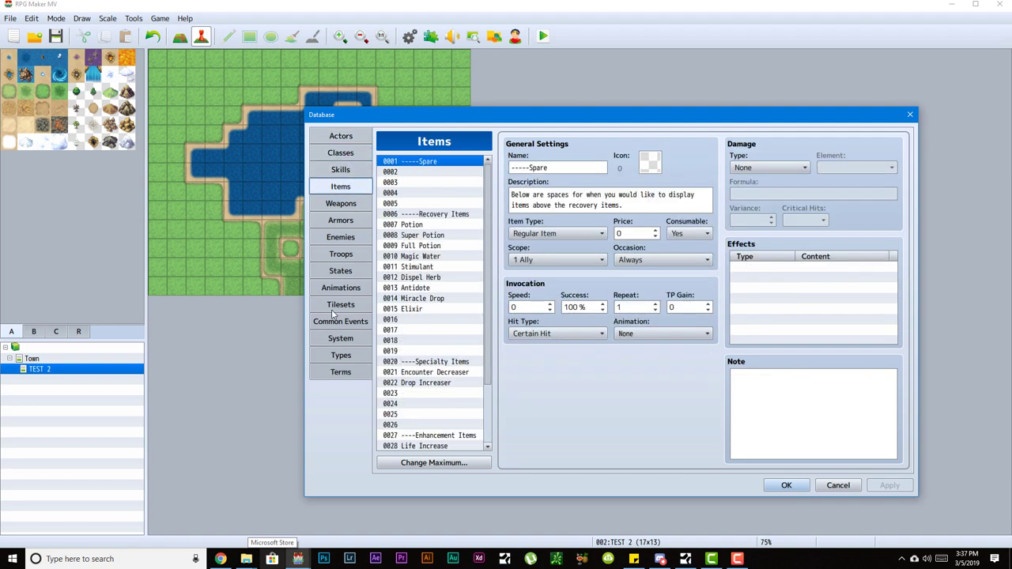
{"action": "left_click", "coordinate": [352, 136]}
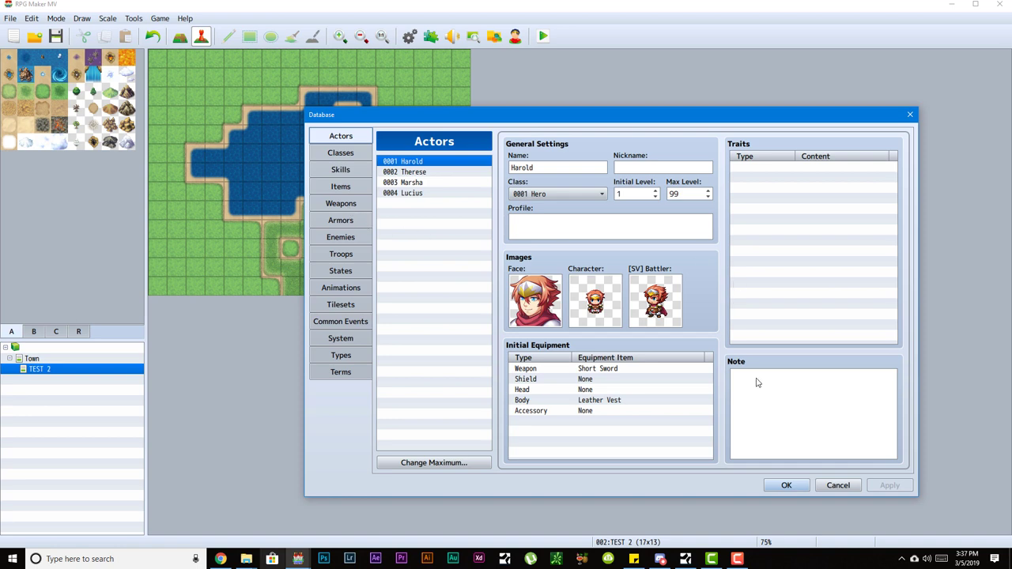
{"action": "left_click", "coordinate": [838, 486]}
{"action": "left_click", "coordinate": [431, 36]}
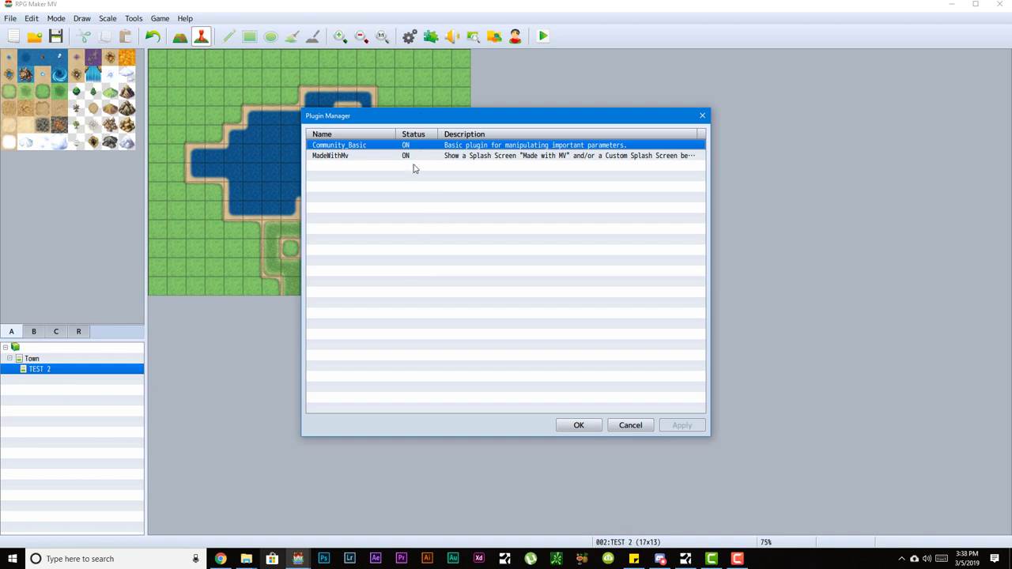
- Close the Plugin Manager, reopen it once, and close it again to return to TEST 2
{"action": "left_click", "coordinate": [702, 115]}
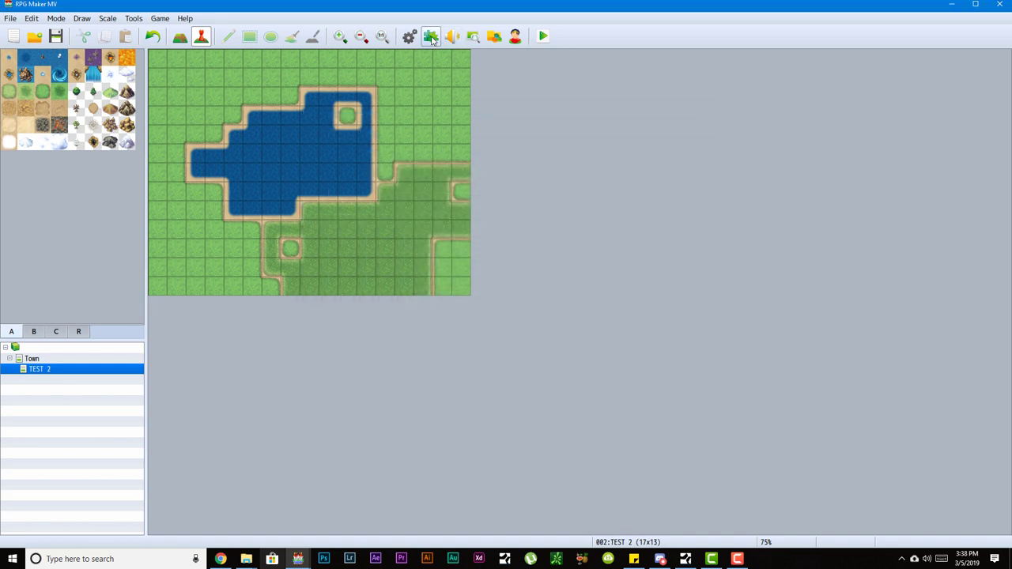
{"action": "left_click", "coordinate": [430, 37]}
{"action": "left_click", "coordinate": [702, 115]}
{"action": "left_click", "coordinate": [737, 559]}
{"action": "left_click", "coordinate": [892, 510]}
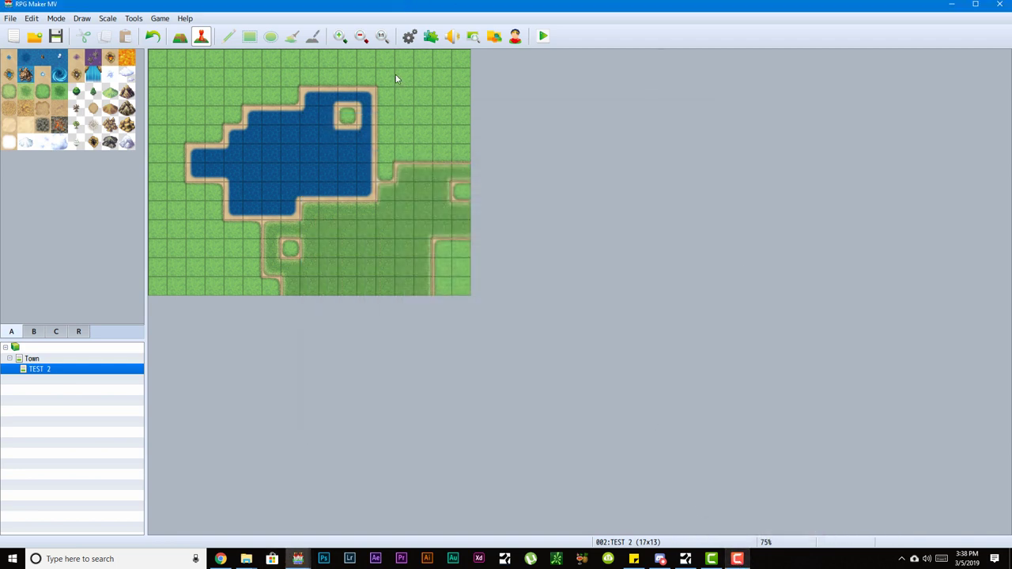
{"action": "left_click", "coordinate": [458, 37]}
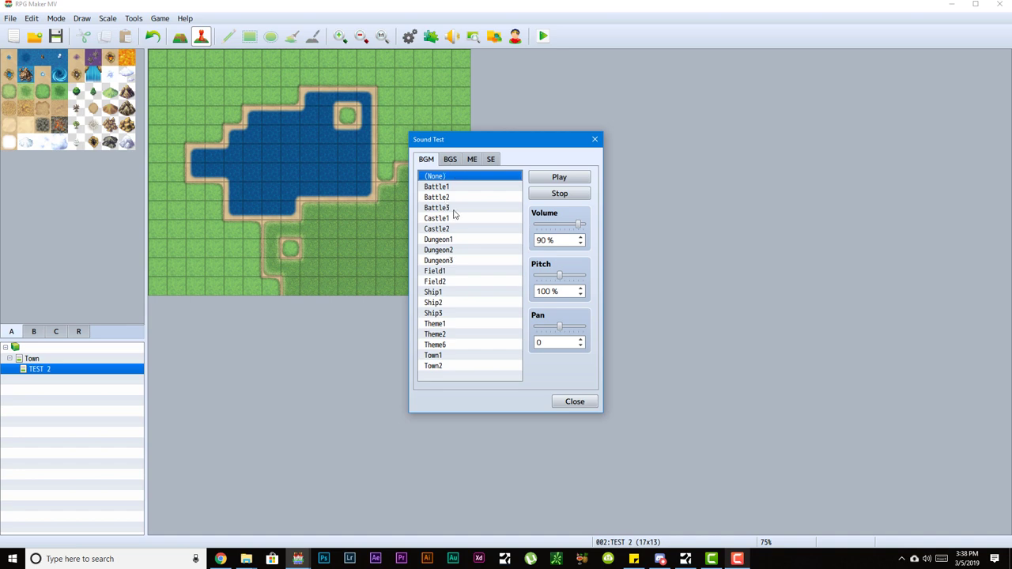
{"action": "left_click", "coordinate": [448, 160]}
{"action": "left_click", "coordinate": [472, 161]}
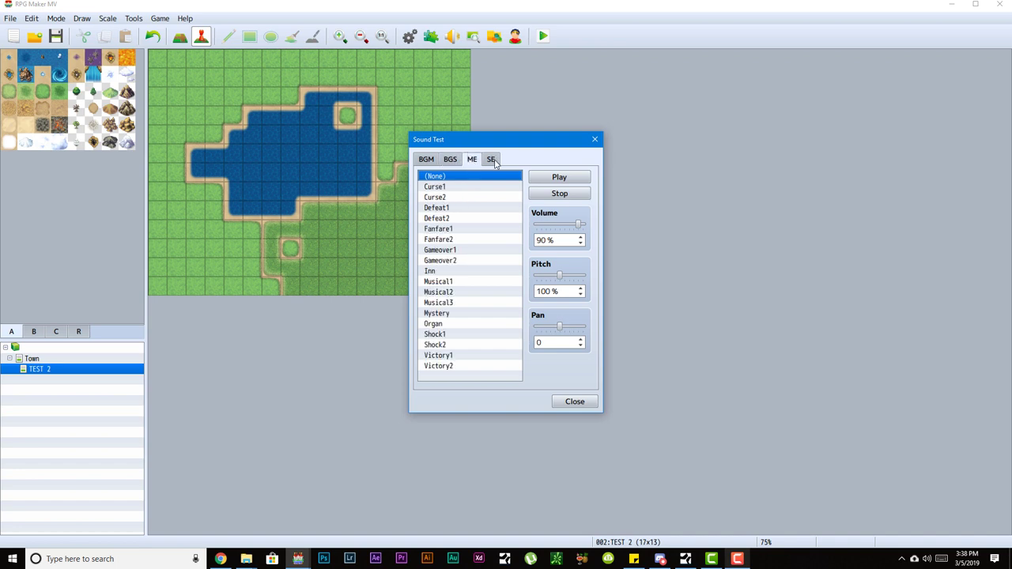
{"action": "left_click", "coordinate": [492, 160]}
{"action": "left_click", "coordinate": [473, 161]}
{"action": "left_click", "coordinate": [491, 161]}
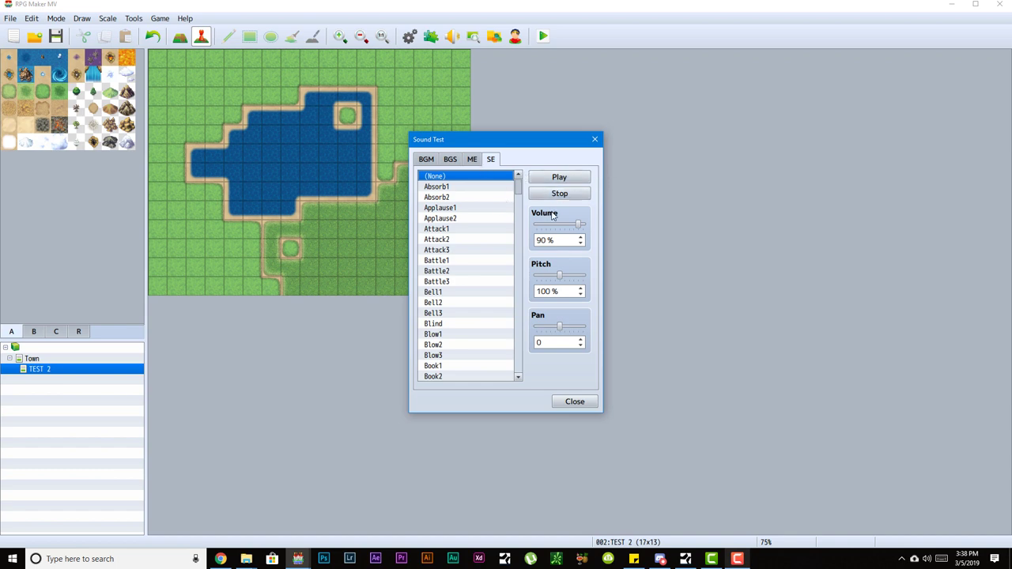
{"action": "left_click", "coordinate": [473, 161]}
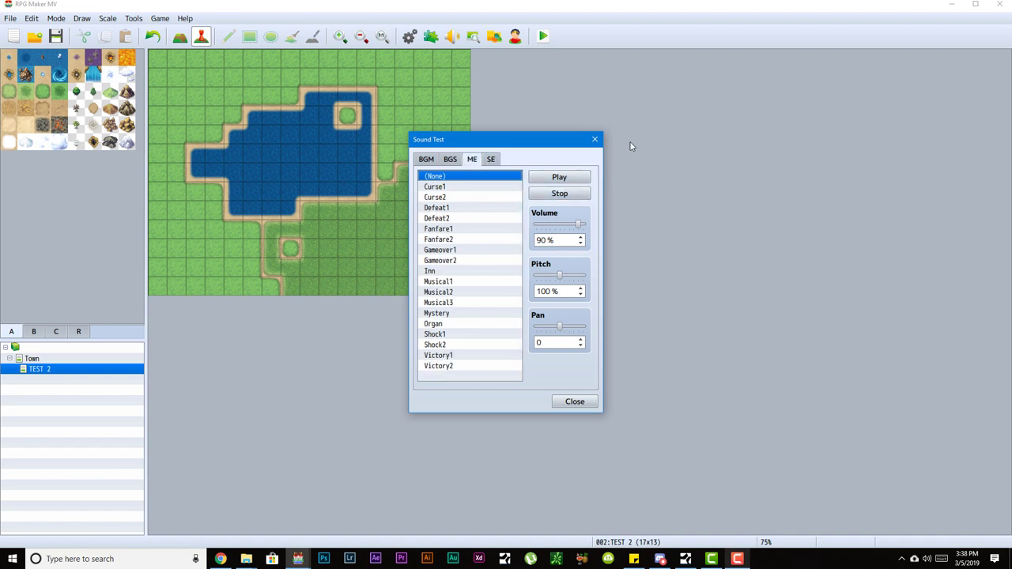
{"action": "left_click", "coordinate": [496, 159]}
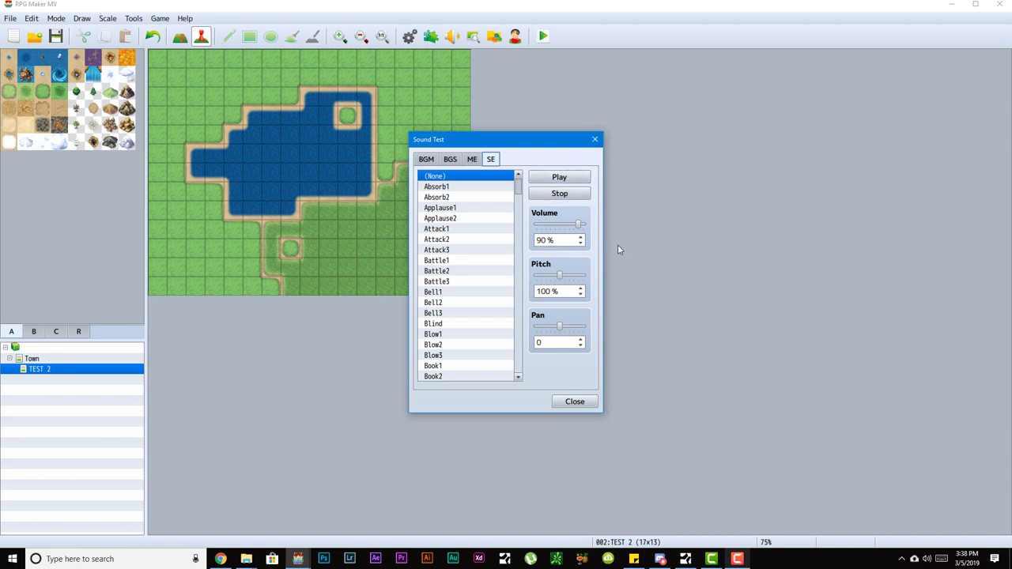
{"action": "left_click", "coordinate": [580, 295]}
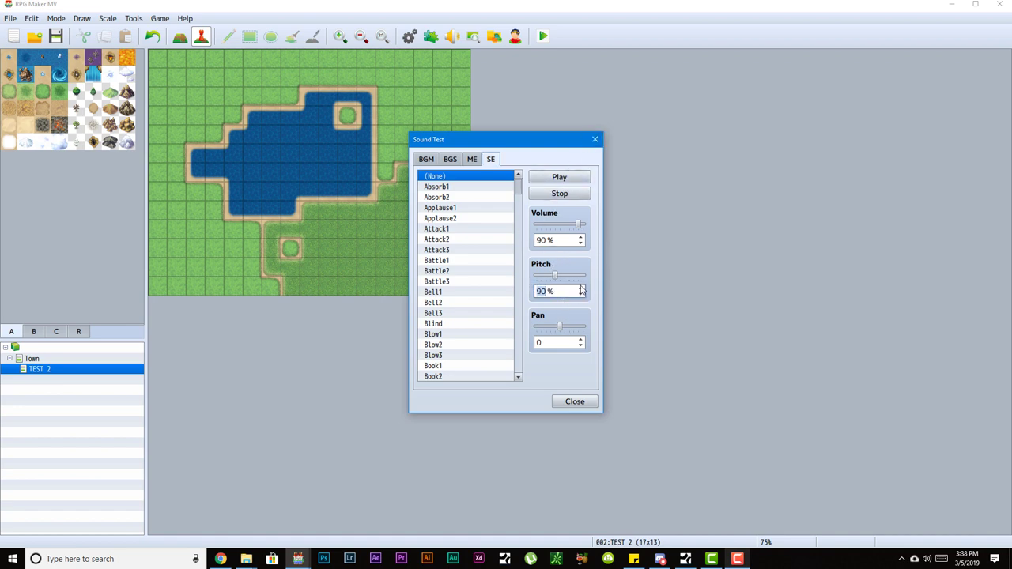
{"action": "left_click", "coordinate": [574, 402]}
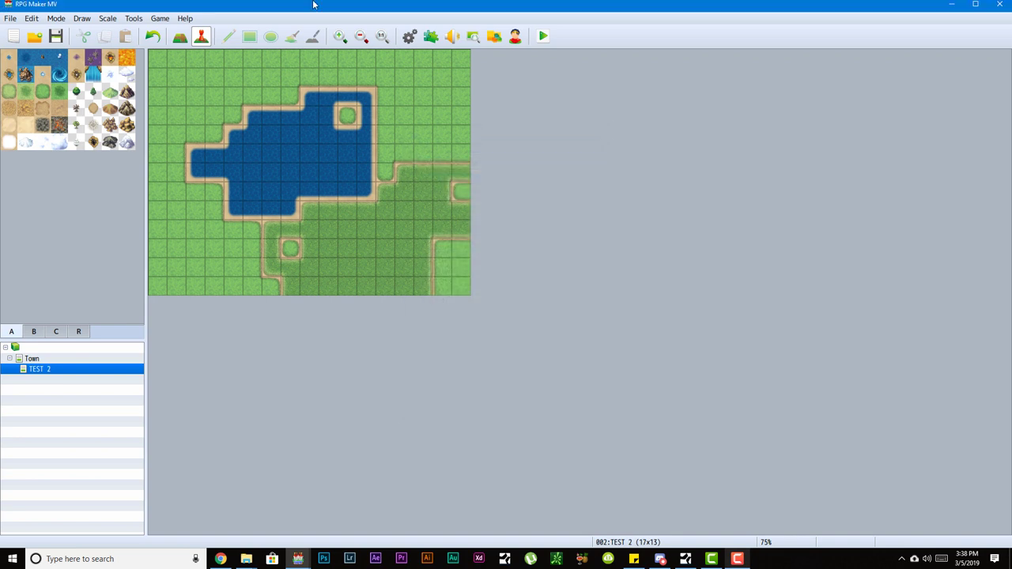
- In the Event Searcher, choose switch 0001, try the Variable and Event Name modes, then close it
{"action": "left_click", "coordinate": [473, 36]}
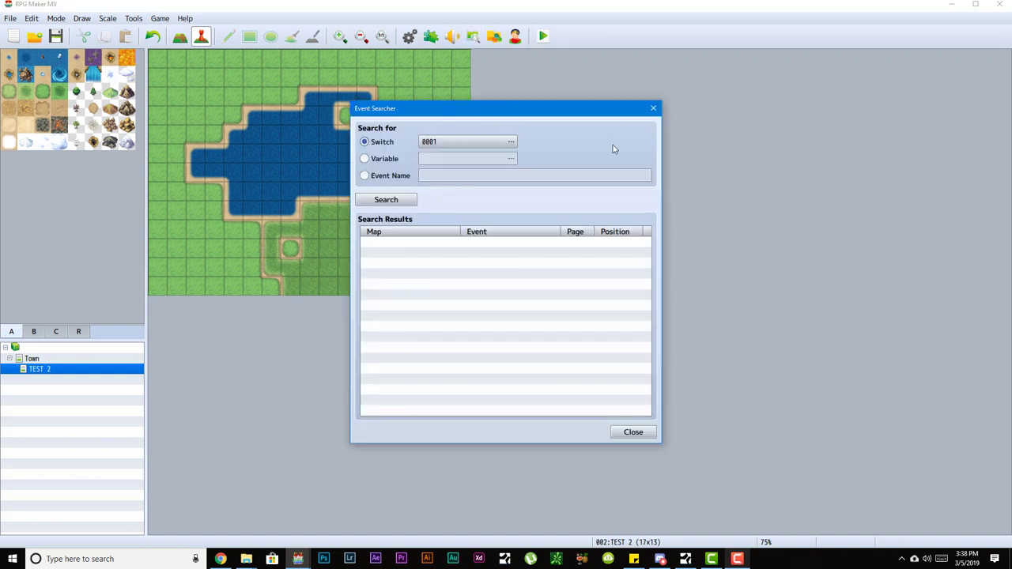
{"action": "left_click_drag", "start_coordinate": [620, 110], "coordinate": [576, 135]}
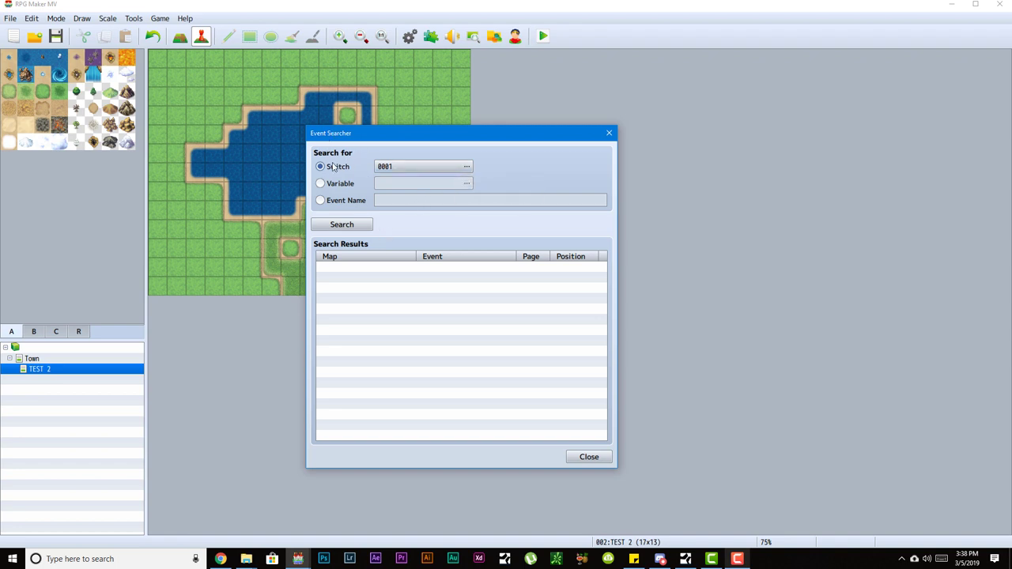
{"action": "left_click", "coordinate": [400, 170]}
{"action": "left_click", "coordinate": [442, 429]}
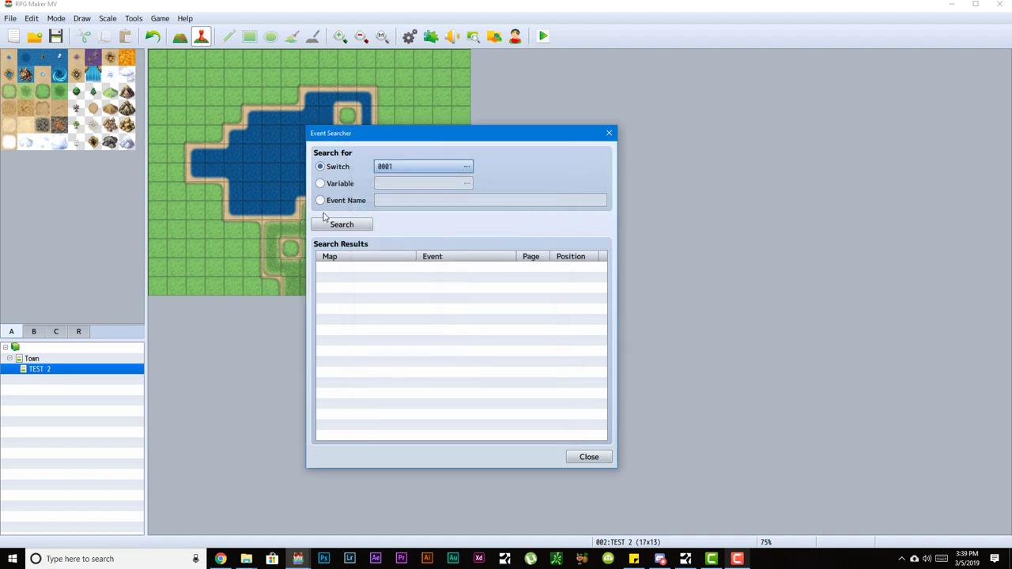
{"action": "left_click", "coordinate": [364, 184]}
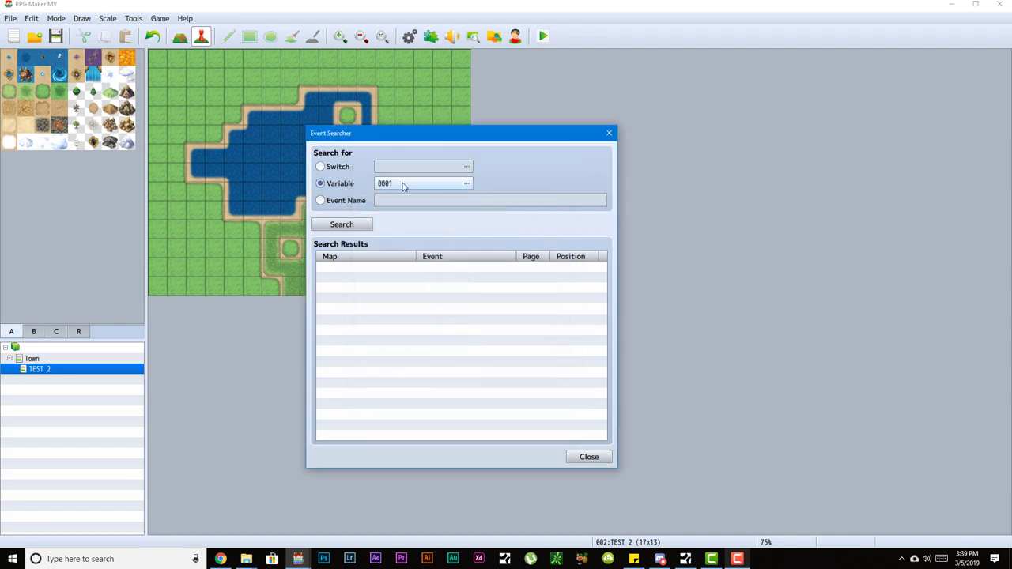
{"action": "left_click", "coordinate": [360, 203]}
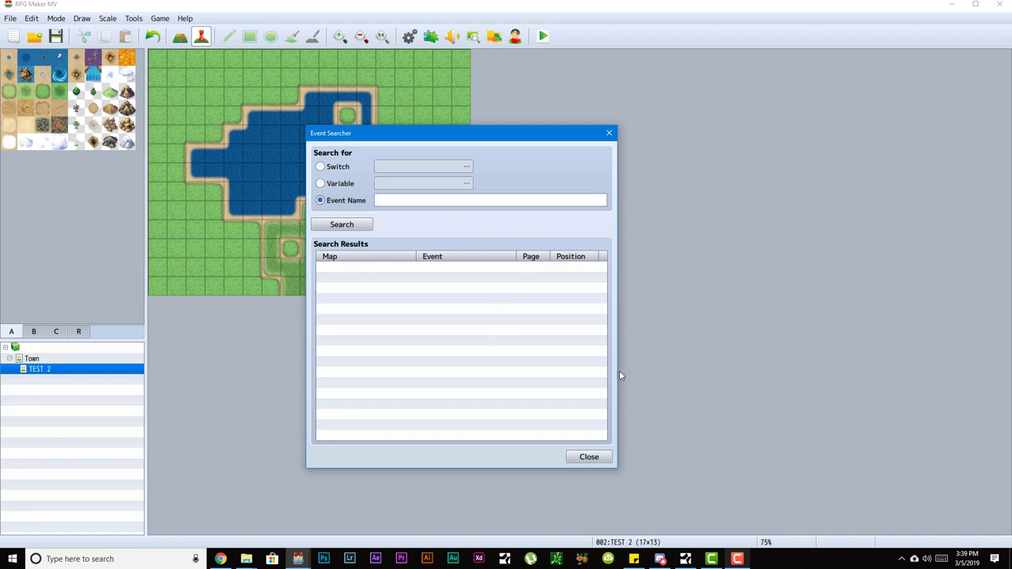
{"action": "left_click", "coordinate": [603, 458]}
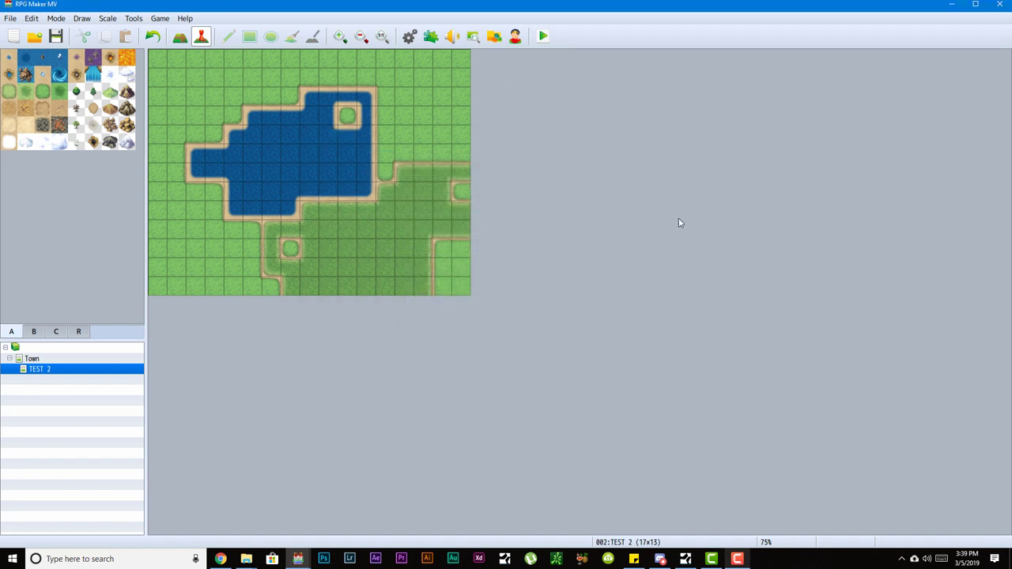
- Briefly open and close the Resource Manager and the Event Searcher
{"action": "left_click", "coordinate": [490, 37]}
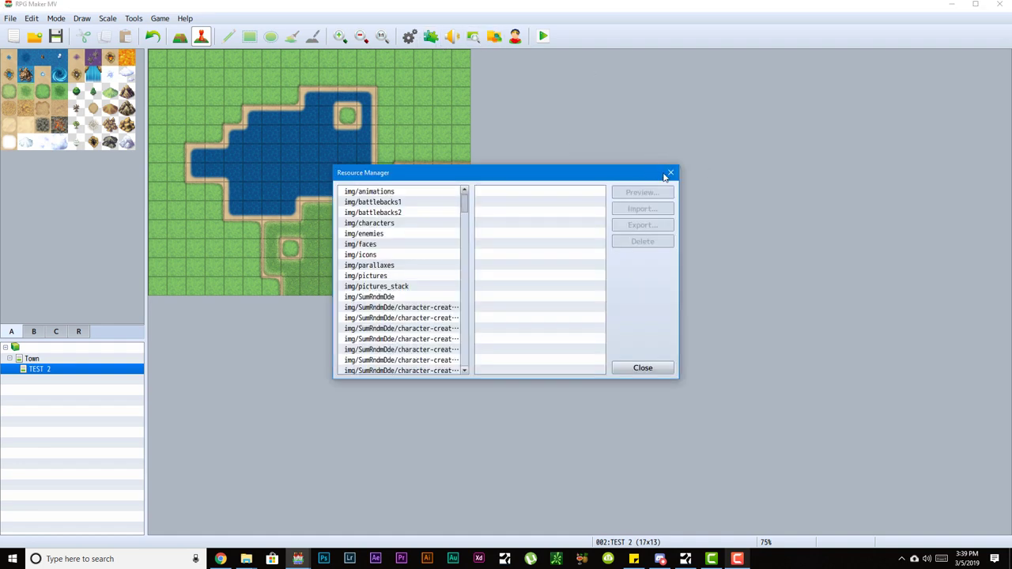
{"action": "left_click", "coordinate": [670, 173]}
{"action": "left_click", "coordinate": [472, 36]}
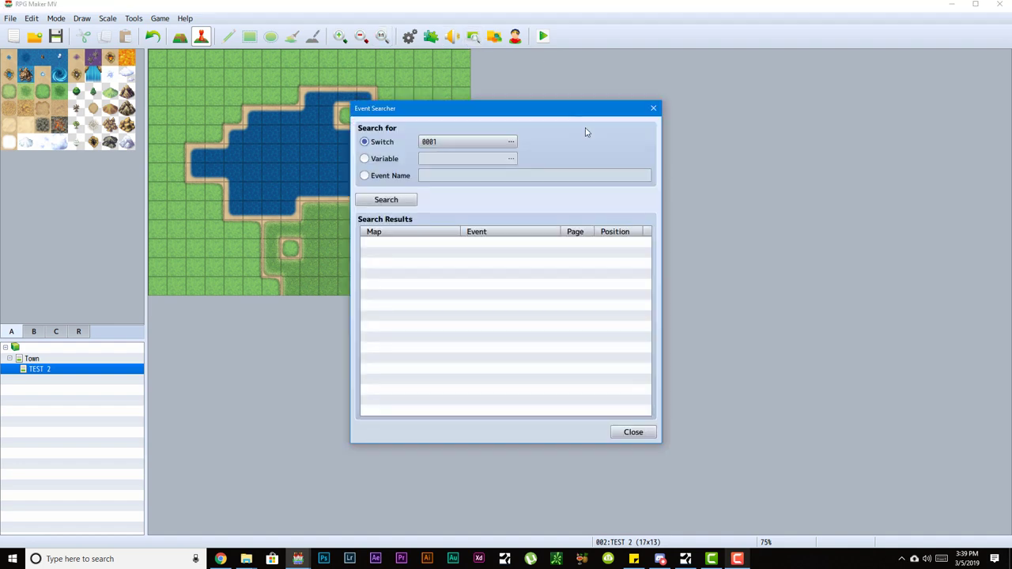
{"action": "left_click", "coordinate": [652, 108]}
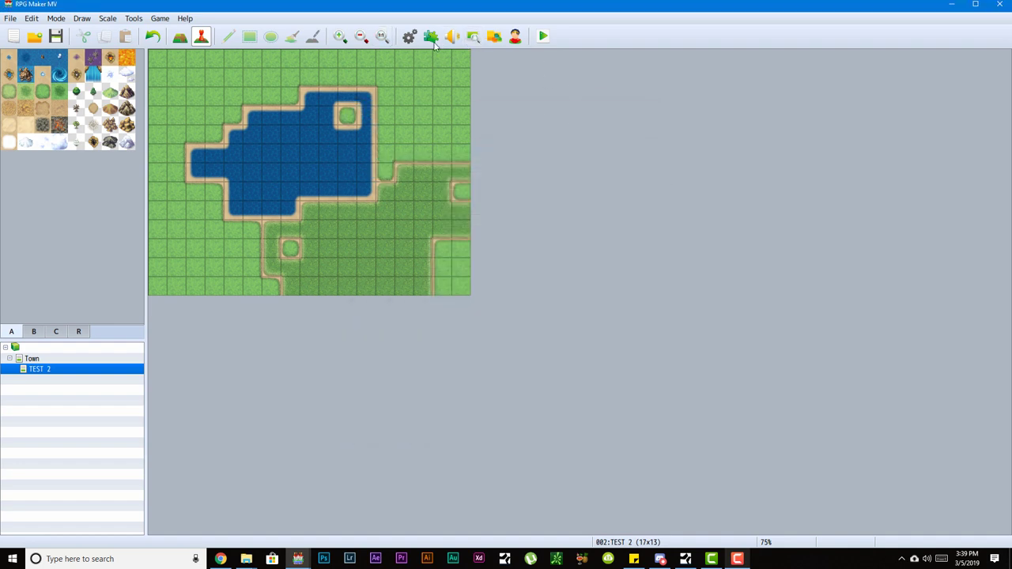
- Reopen the Resource Manager, go to img/titles1, and select Plain.png, Devil.png and CrossedSwords.png
{"action": "left_click", "coordinate": [494, 37]}
{"action": "scroll", "coordinate": [403, 316], "scroll_direction": "down", "scroll_amount": 5}
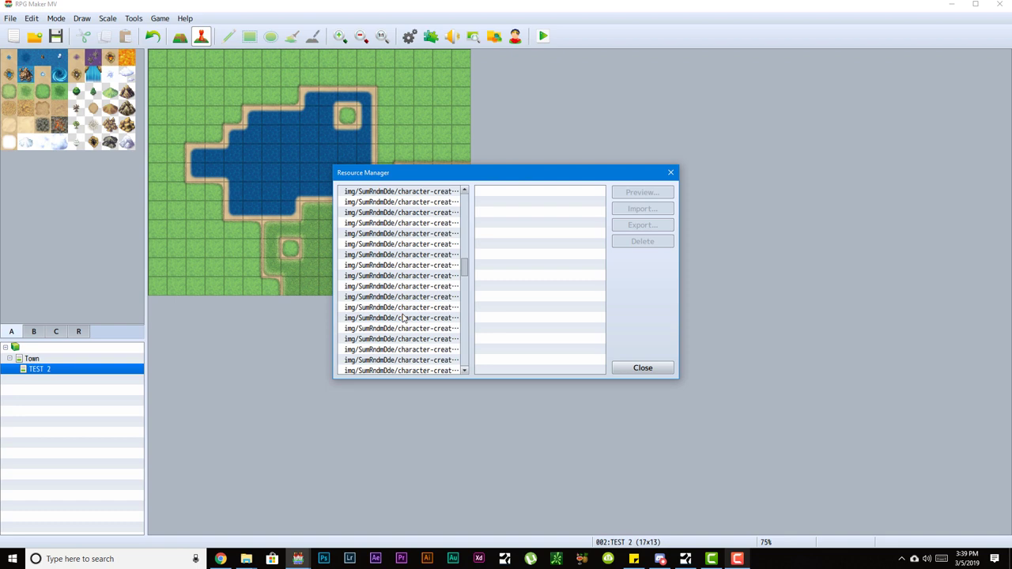
{"action": "scroll", "coordinate": [404, 317], "scroll_direction": "down", "scroll_amount": 5}
{"action": "left_click", "coordinate": [409, 295]}
{"action": "left_click", "coordinate": [419, 308]}
{"action": "scroll", "coordinate": [411, 344], "scroll_direction": "up", "scroll_amount": 1}
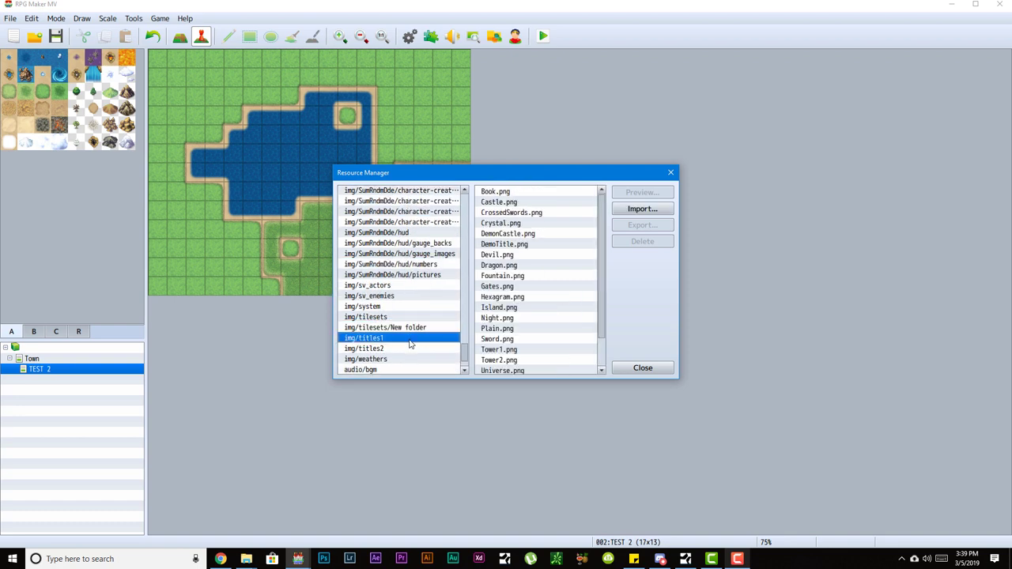
{"action": "scroll", "coordinate": [411, 344], "scroll_direction": "down", "scroll_amount": 1}
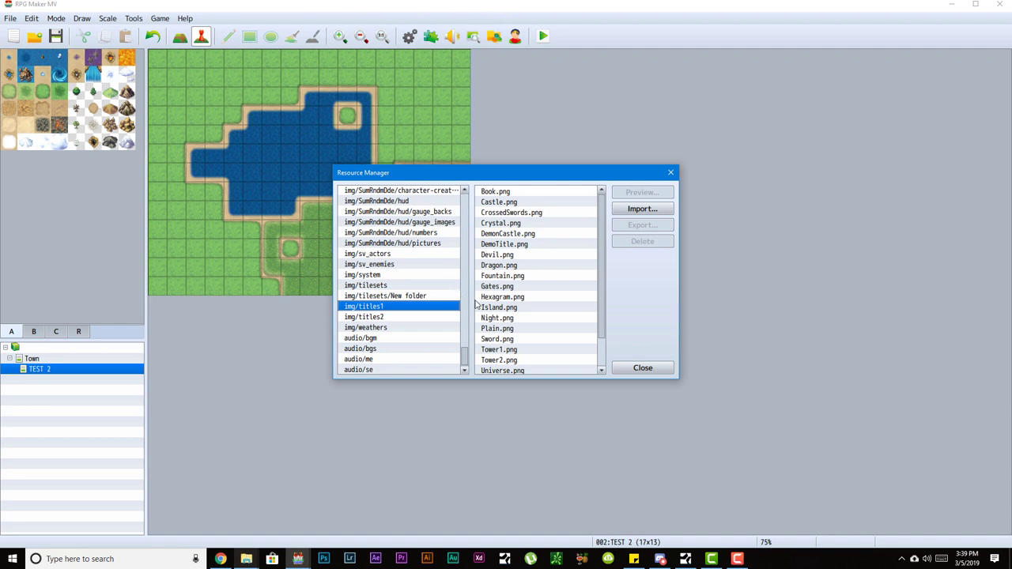
{"action": "left_click", "coordinate": [546, 328]}
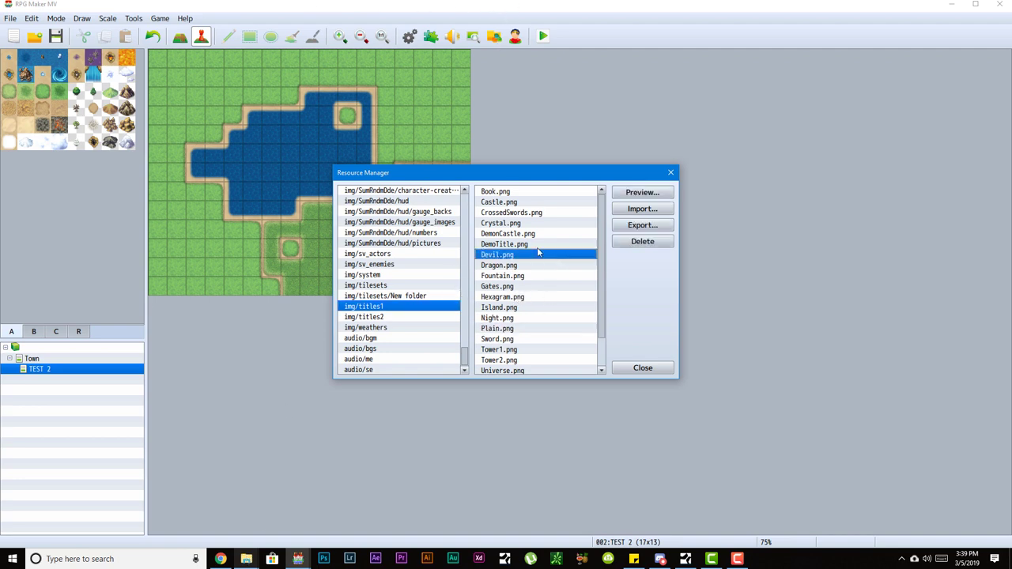
{"action": "left_click", "coordinate": [555, 256]}
{"action": "left_click", "coordinate": [523, 215]}
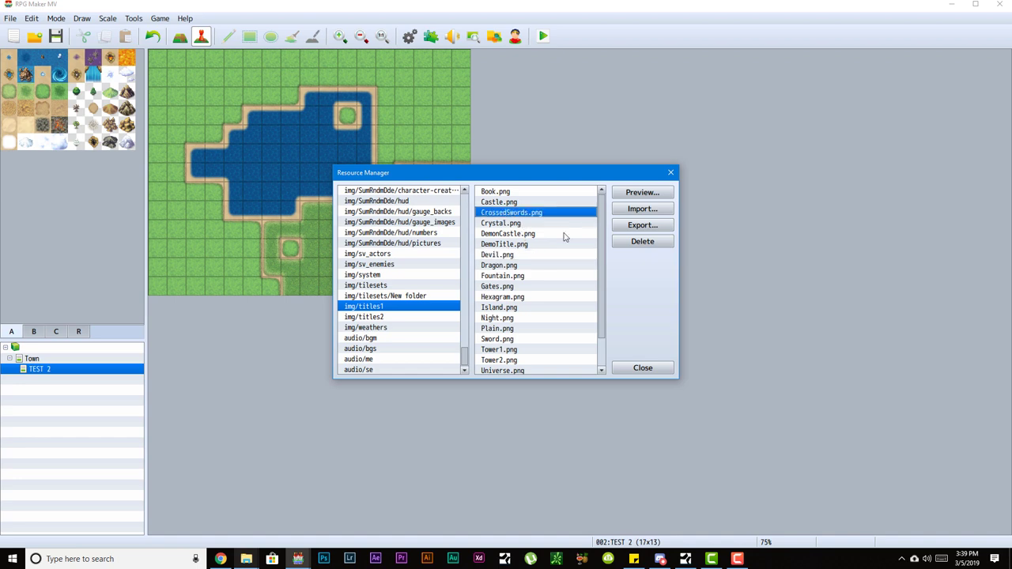
- Close the Resource Manager and put the TEST 2 map back into map-drawing mode
{"action": "left_click", "coordinate": [645, 372]}
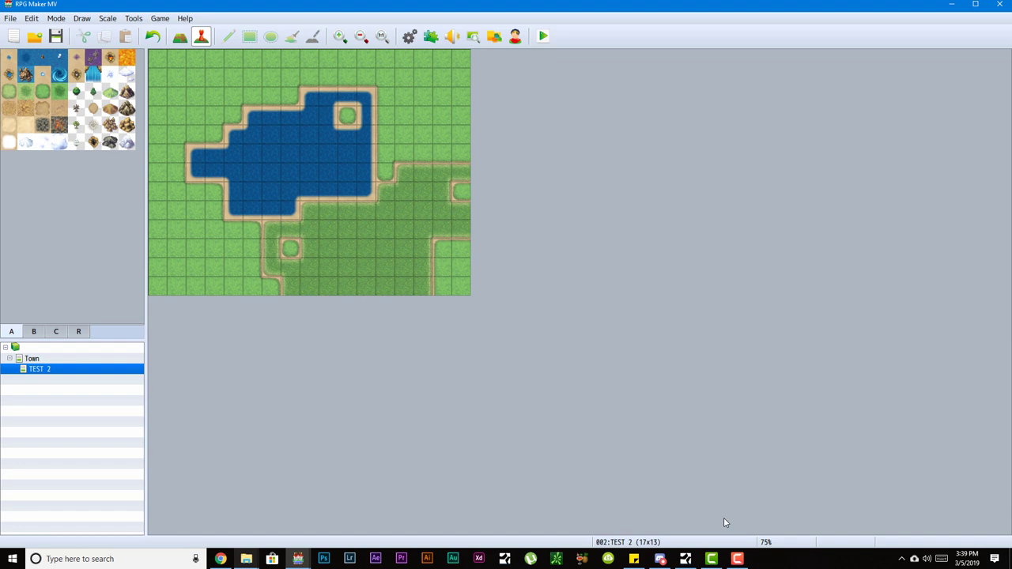
{"action": "left_click", "coordinate": [737, 559]}
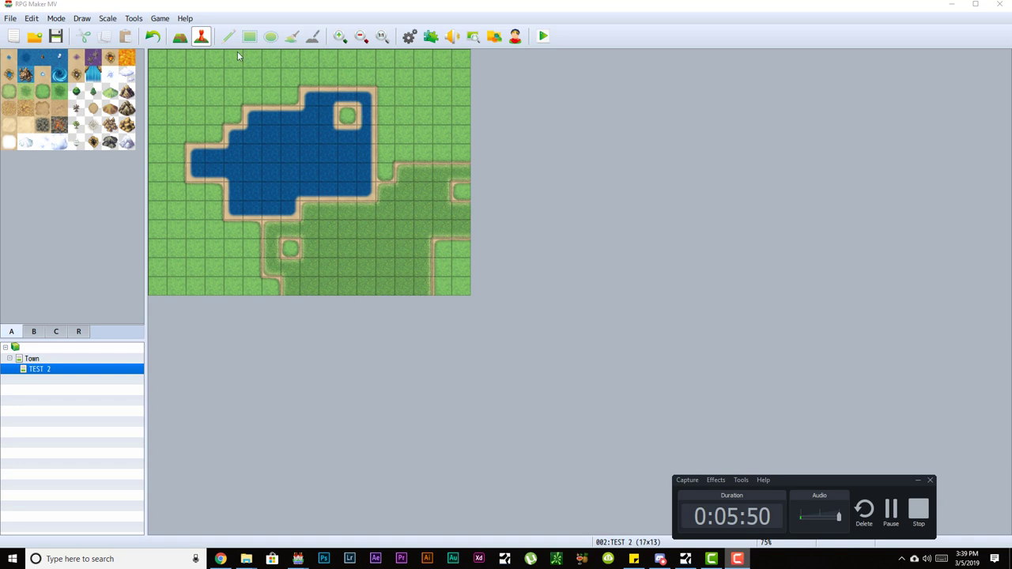
{"action": "left_click", "coordinate": [180, 35]}
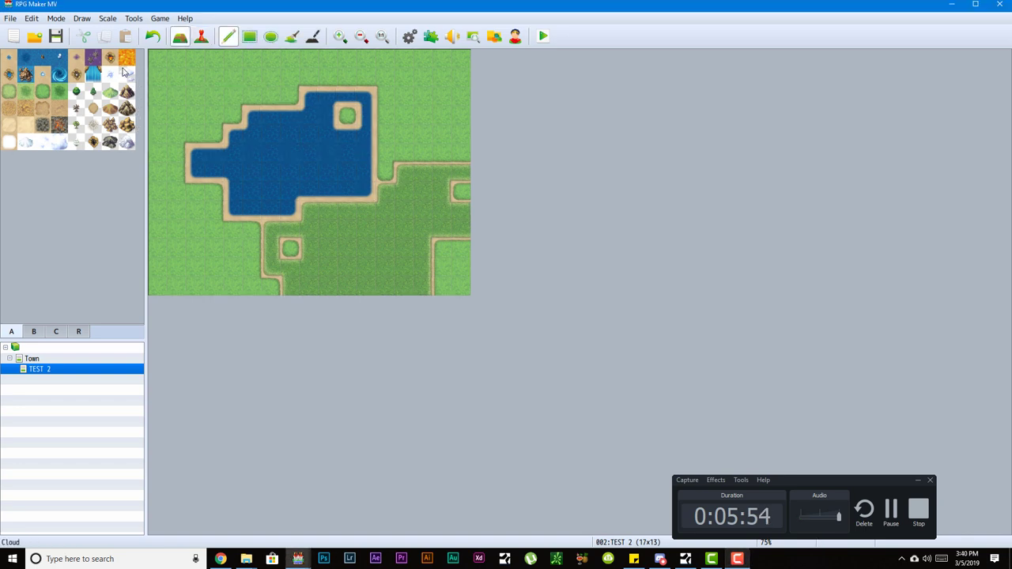
- Look over the scale and editing-mode options, then pencil three single water tiles onto the grass
{"action": "left_click", "coordinate": [108, 18]}
{"action": "mouse_move", "coordinate": [85, 21]}
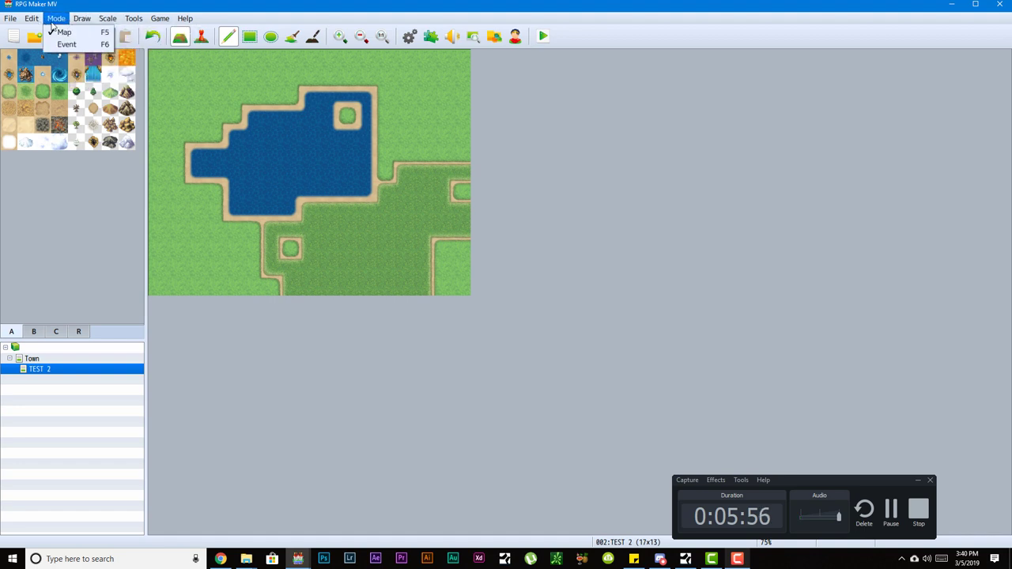
{"action": "left_click", "coordinate": [313, 36]}
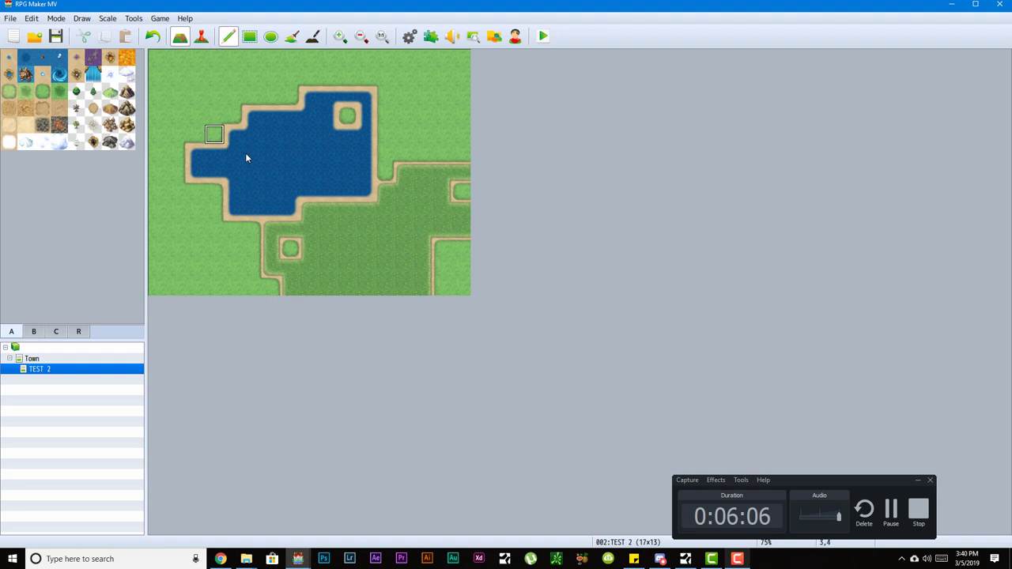
{"action": "left_click", "coordinate": [215, 96]}
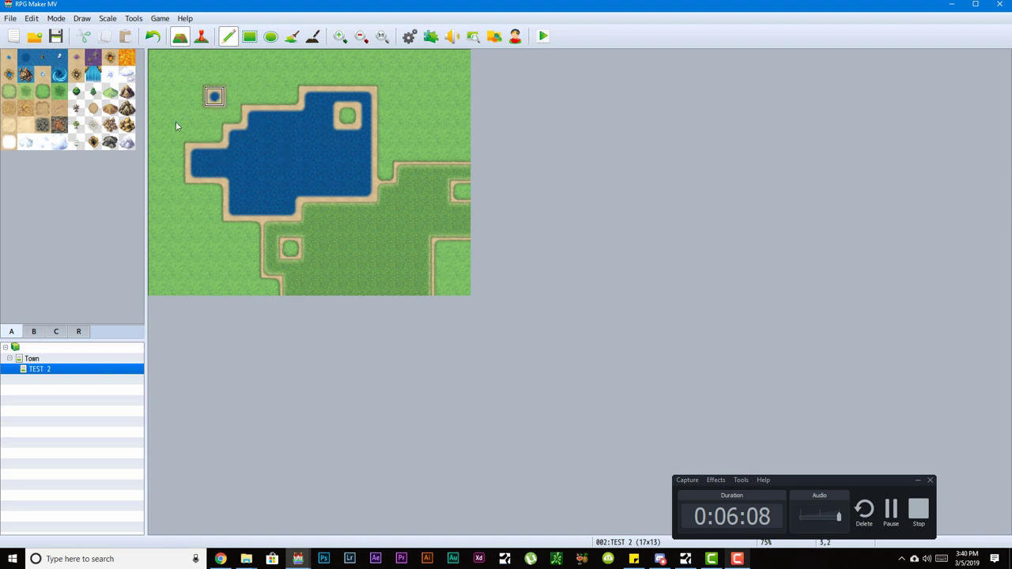
{"action": "left_click", "coordinate": [233, 268]}
{"action": "left_click", "coordinate": [176, 248]}
- Try a water rectangle and a water ellipse on the map, undoing each one
{"action": "left_click", "coordinate": [249, 36]}
{"action": "left_click_drag", "start_coordinate": [461, 96], "coordinate": [81, 251]}
{"action": "key", "text": "ctrl+z"}
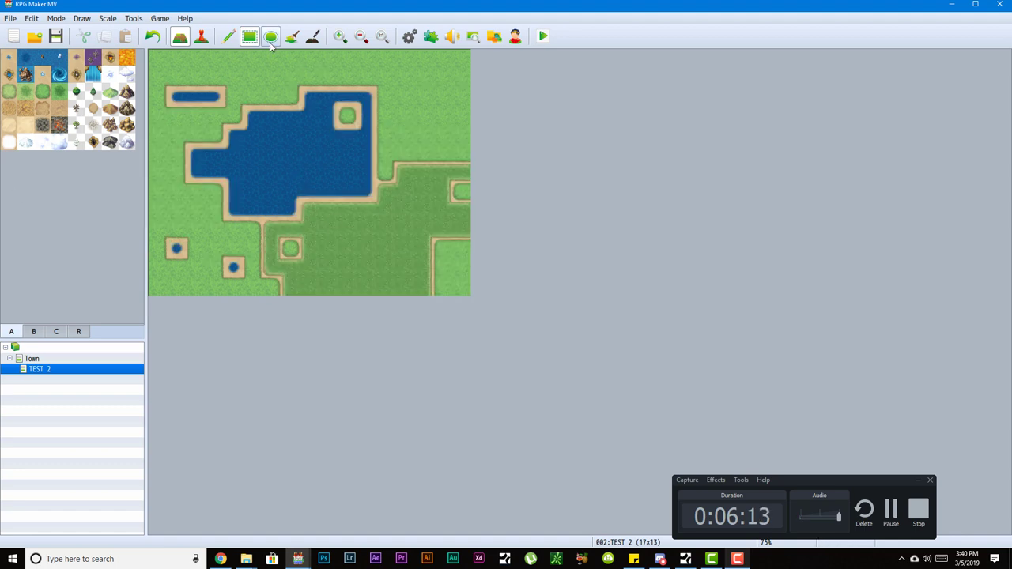
{"action": "left_click", "coordinate": [271, 36]}
{"action": "left_click", "coordinate": [425, 115]}
{"action": "mouse_move", "coordinate": [441, 100]}
{"action": "left_mouse_down"}
{"action": "mouse_move", "coordinate": [352, 185]}
{"action": "mouse_move", "coordinate": [411, 134]}
{"action": "left_mouse_up"}
{"action": "key", "text": "ctrl+z"}
{"action": "key", "text": "ctrl+z"}
- Flood the light-grass area with water and shade a diagonal strip across the island
{"action": "left_click", "coordinate": [292, 36]}
{"action": "left_click", "coordinate": [460, 98]}
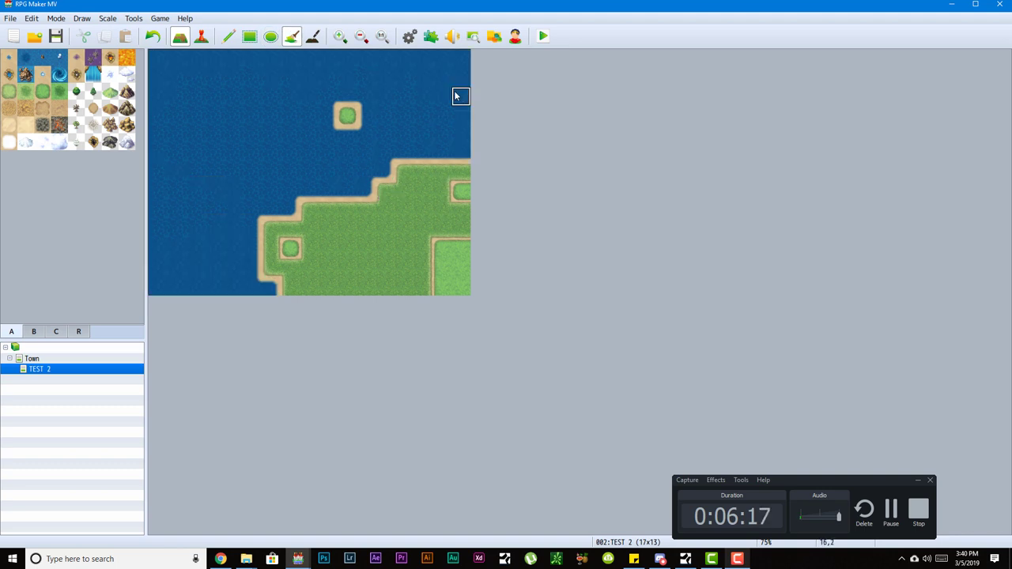
{"action": "left_click", "coordinate": [312, 36]}
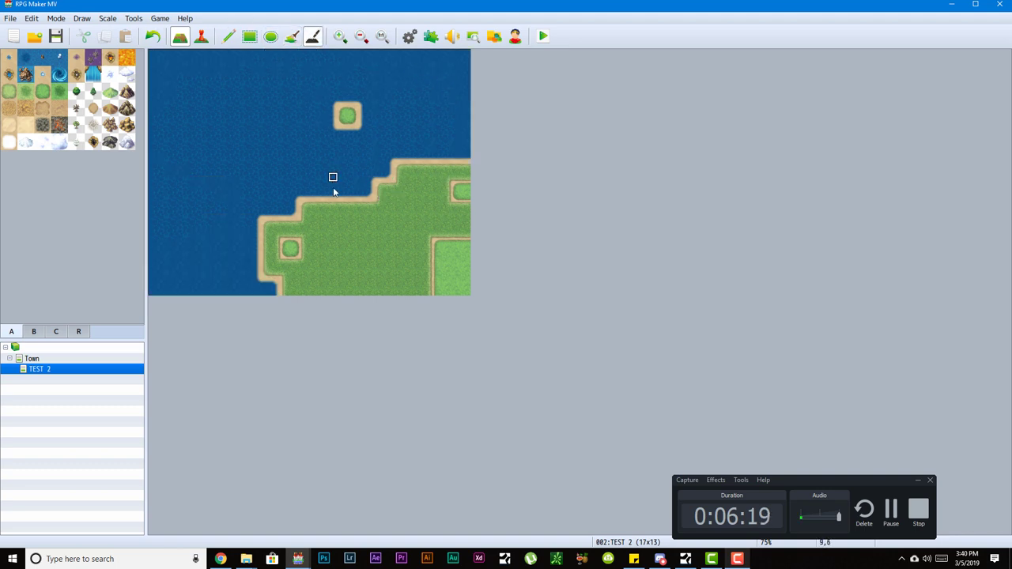
{"action": "mouse_move", "coordinate": [339, 223]}
{"action": "left_mouse_down"}
{"action": "mouse_move", "coordinate": [370, 209]}
{"action": "mouse_move", "coordinate": [352, 225]}
{"action": "mouse_move", "coordinate": [389, 217]}
{"action": "mouse_move", "coordinate": [365, 231]}
{"action": "mouse_move", "coordinate": [368, 207]}
{"action": "left_mouse_up"}
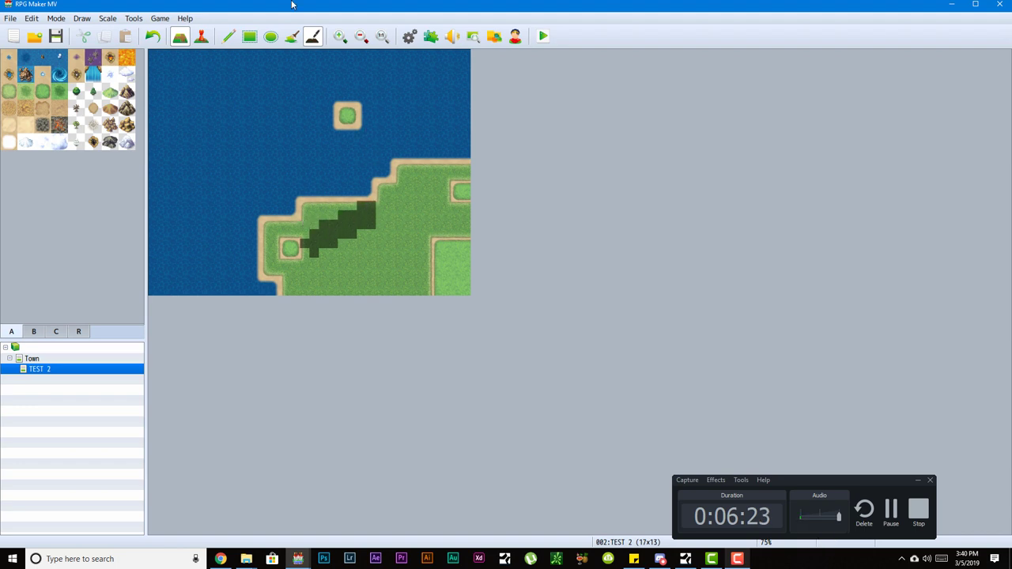
{"action": "left_click", "coordinate": [339, 37]}
- Zoom the map view out, then return it to 100% actual size
{"action": "left_click", "coordinate": [360, 36]}
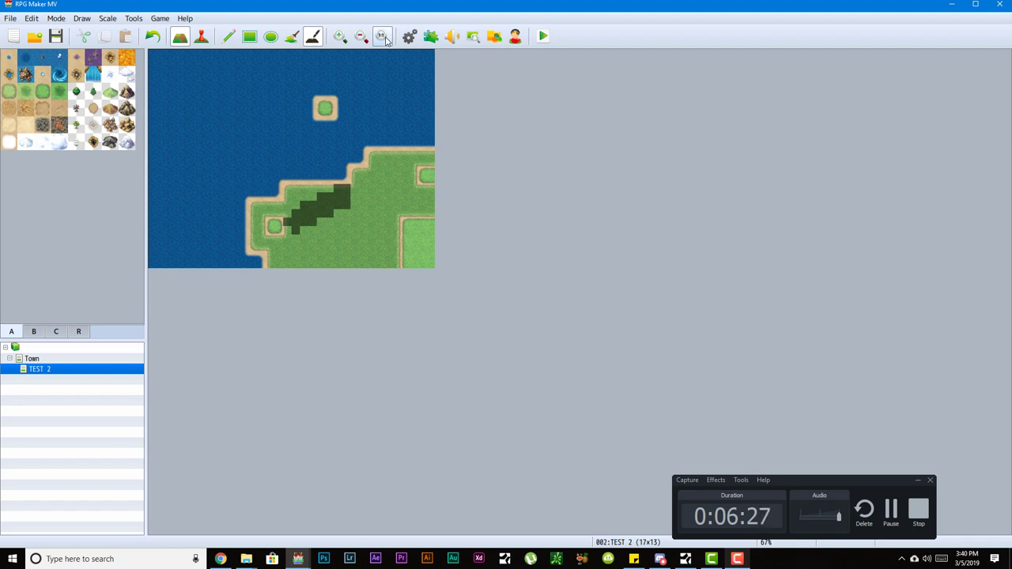
{"action": "left_click", "coordinate": [384, 37]}
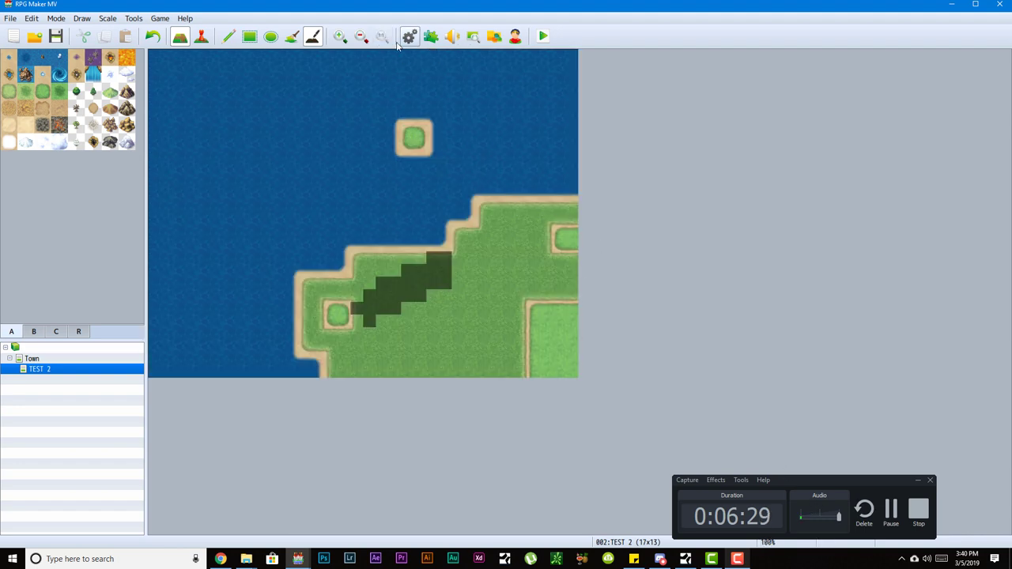